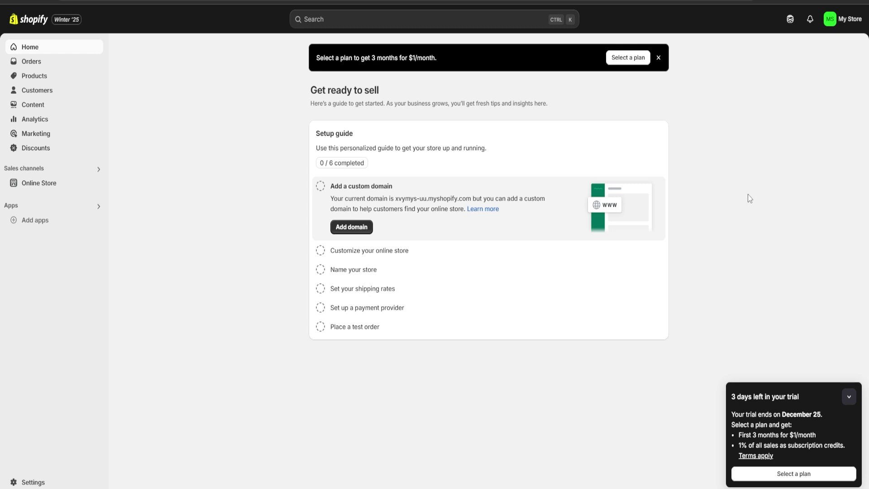
# Step: Create a new product from Products and enter 'Forklift Rental' as its title
pyautogui.click(63, 78)
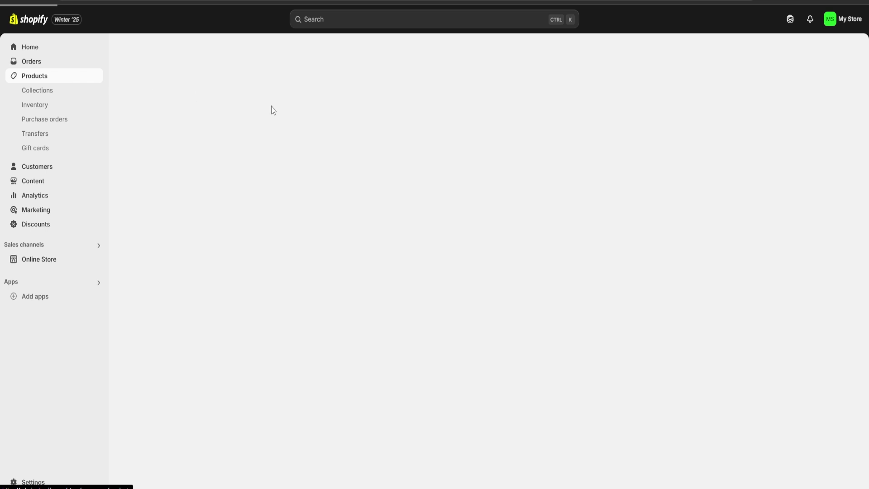
pyautogui.click(282, 179)
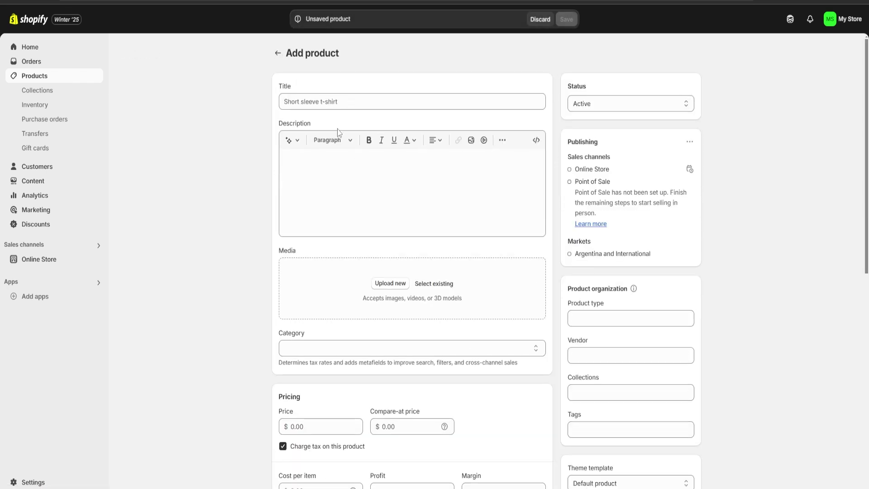
pyautogui.click(316, 96)
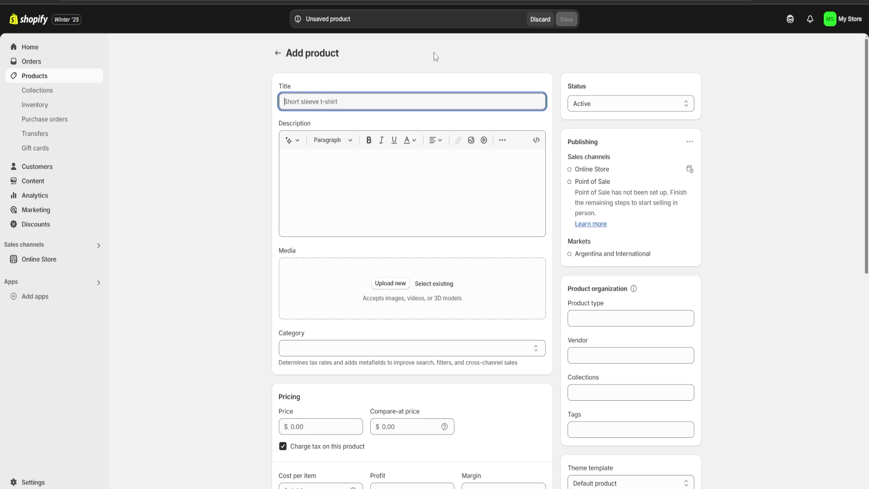
pyautogui.write('Medias')
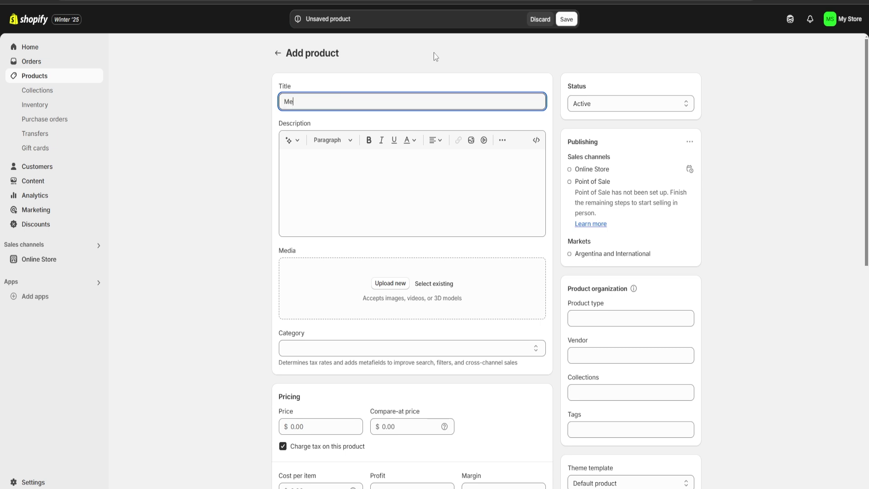
pyautogui.press('BackSpace')
pyautogui.press('BackSpace')
pyautogui.press('BackSpace')
pyautogui.press('BackSpace')
pyautogui.press('BackSpace')
pyautogui.press('BackSpace')
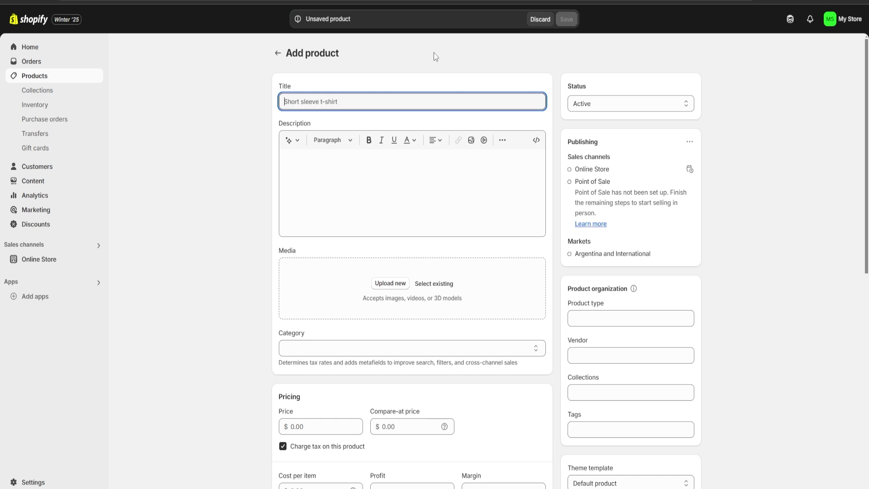
pyautogui.write('F')
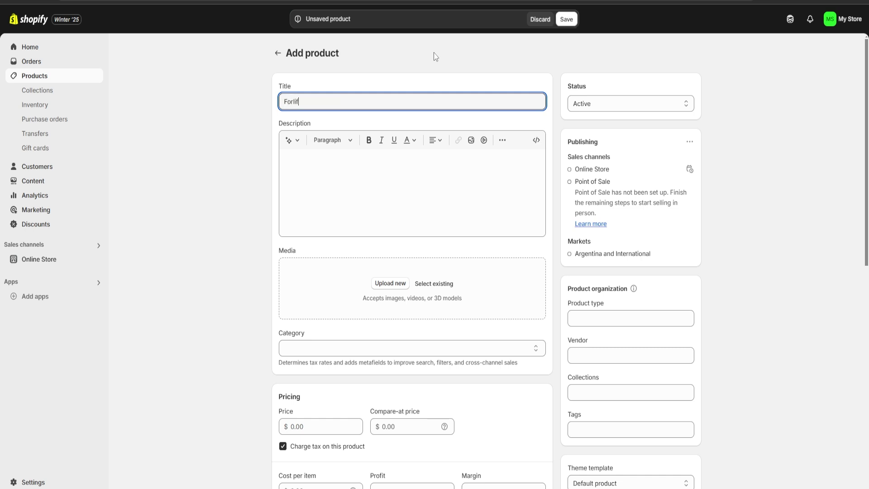
pyautogui.write('orklift Rental')
pyautogui.moveTo(349, 102); pyautogui.dragTo(239, 100)
pyautogui.hotkey('ctrl', 'c')
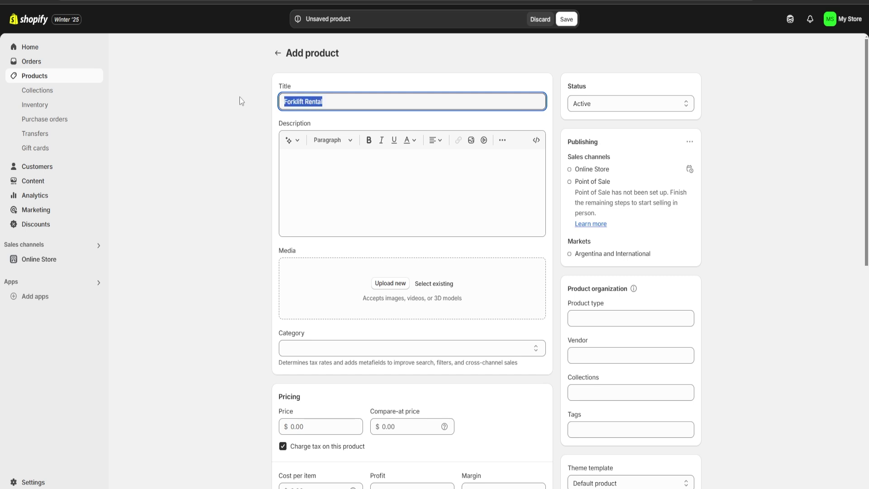
pyautogui.click(351, 100)
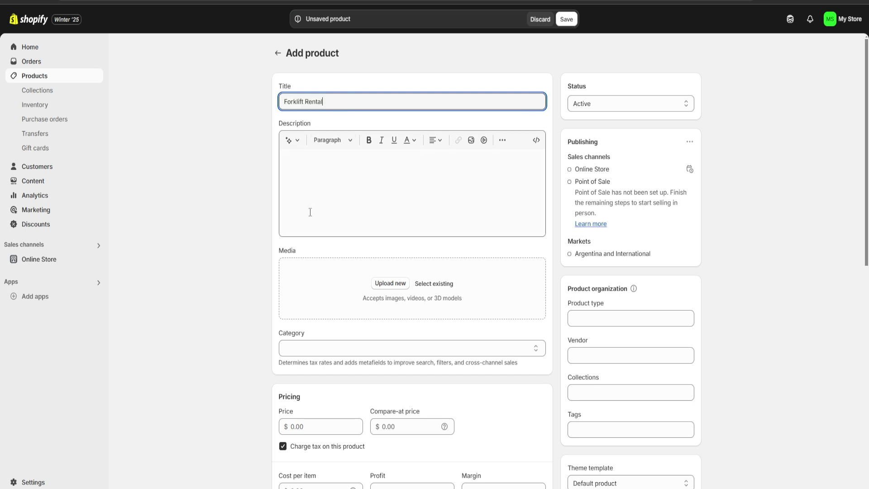
pyautogui.click(303, 183)
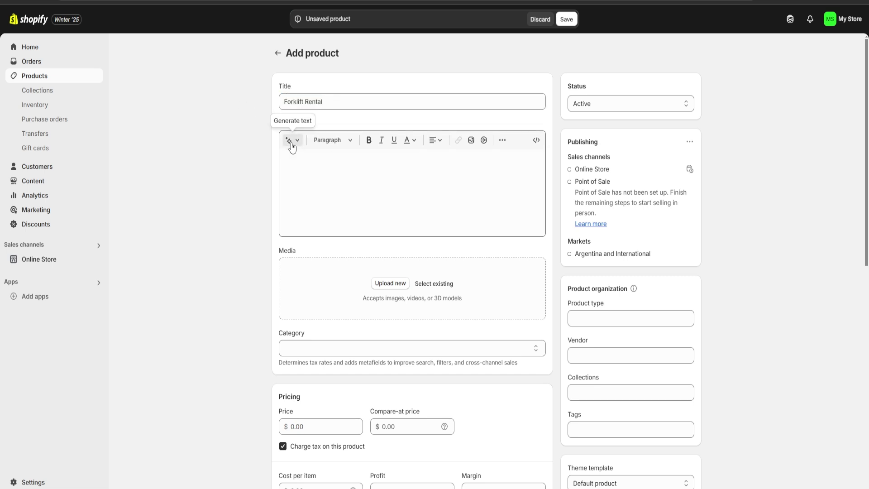
# Step: Generate an AI description from the keywords 'Forklift Rental' and keep it
pyautogui.click(292, 143)
pyautogui.hotkey('ctrl', 'v')
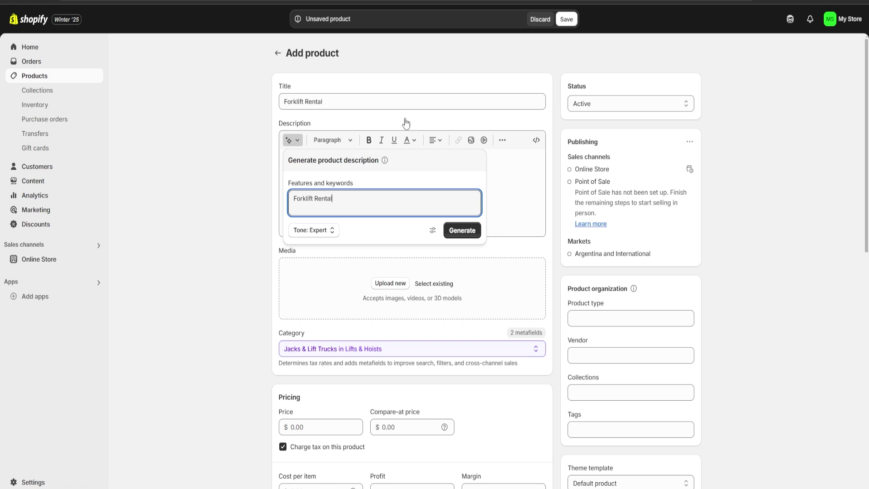
pyautogui.click(474, 232)
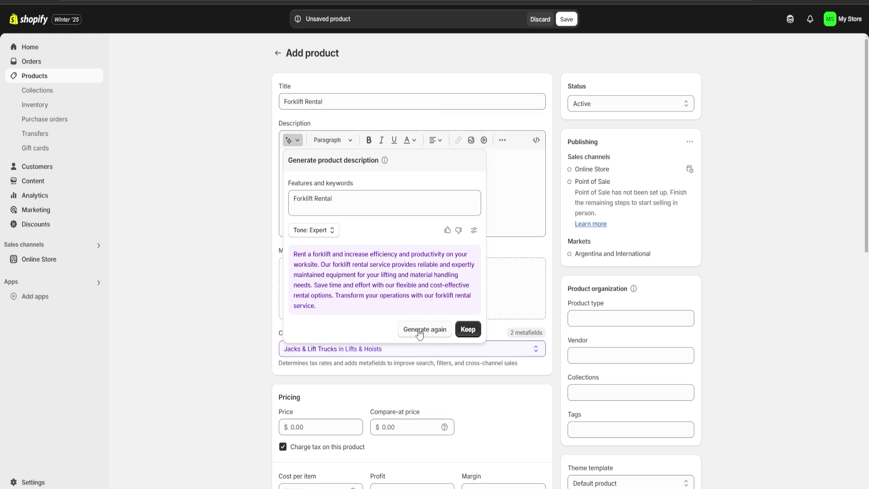
pyautogui.click(471, 330)
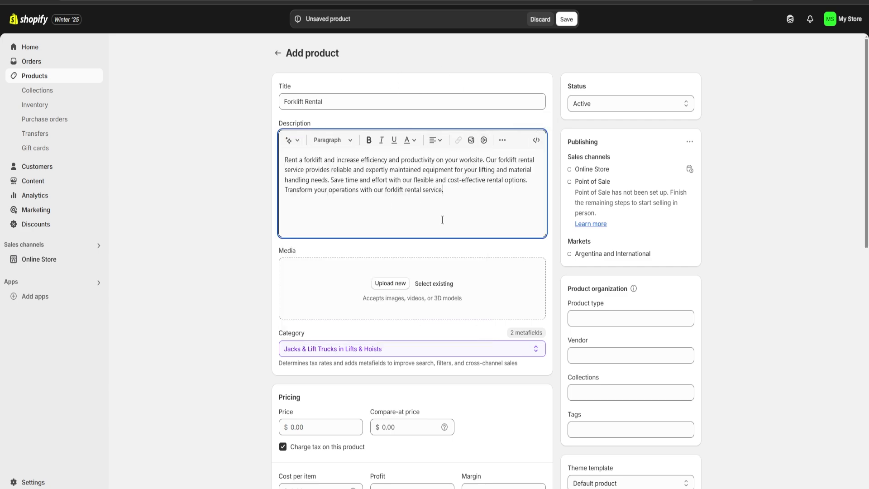
pyautogui.scroll(-3, 443, 220)
# Step: Upload the forklift photo to Media and set the category to Scissor Jacks
pyautogui.click(389, 179)
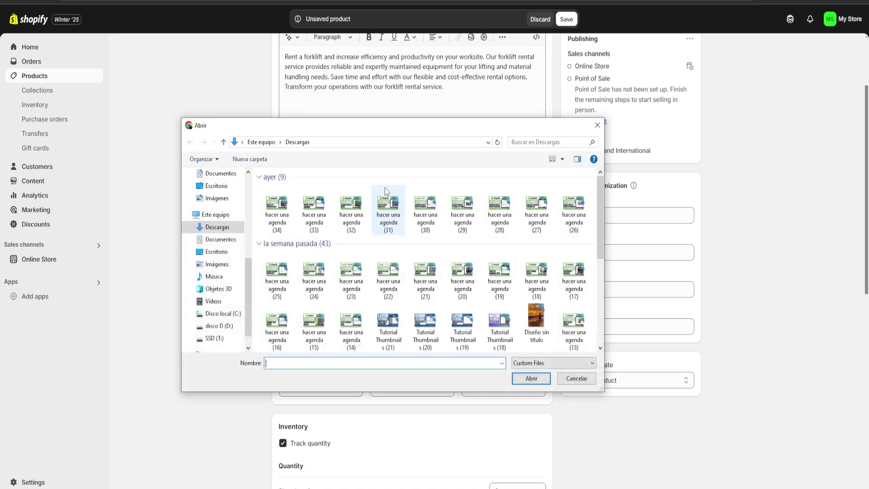
pyautogui.click(215, 301)
pyautogui.doubleClick(383, 203)
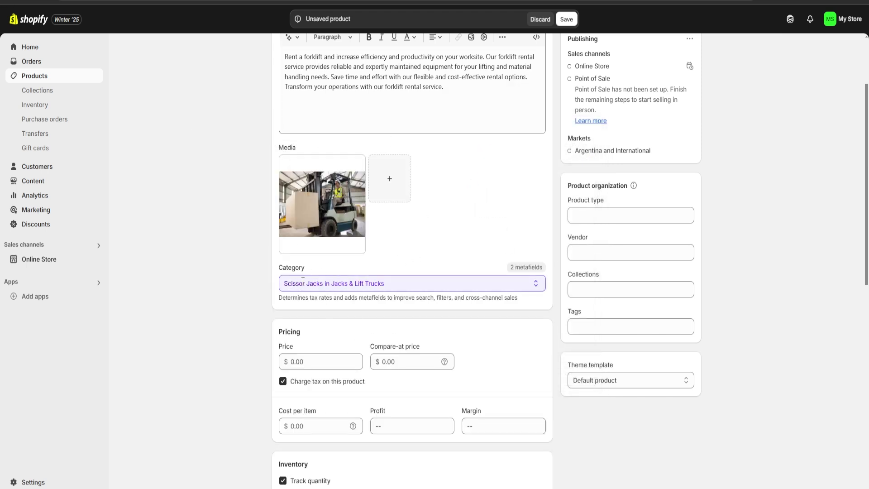
pyautogui.moveTo(314, 271); pyautogui.dragTo(257, 268)
pyautogui.click(369, 274)
pyautogui.click(390, 284)
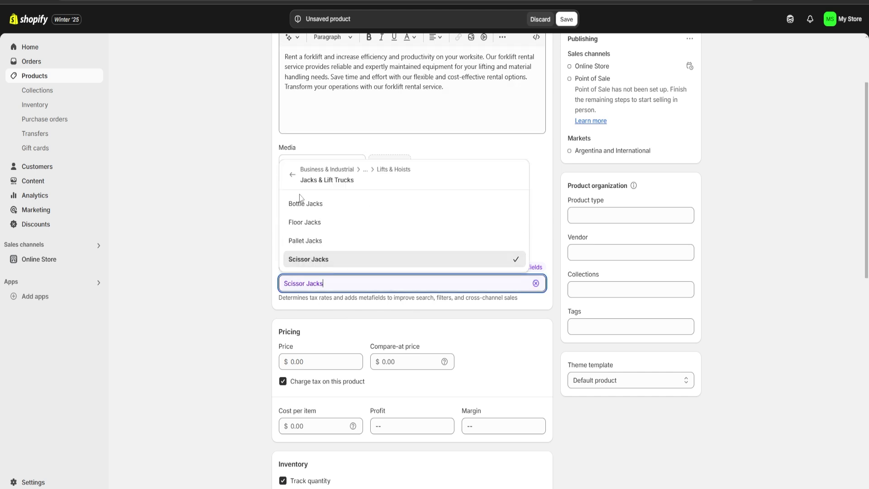
pyautogui.click(213, 242)
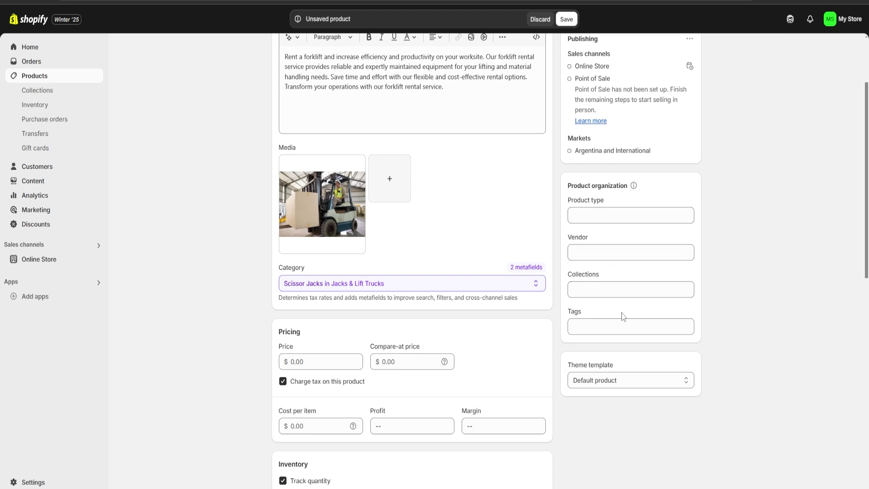
# Step: Add the product to the Home page collection
pyautogui.click(601, 289)
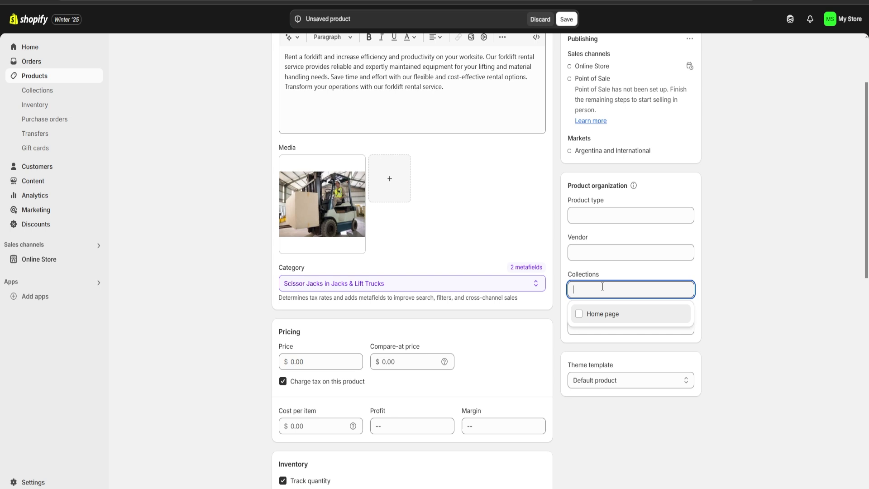
pyautogui.click(599, 314)
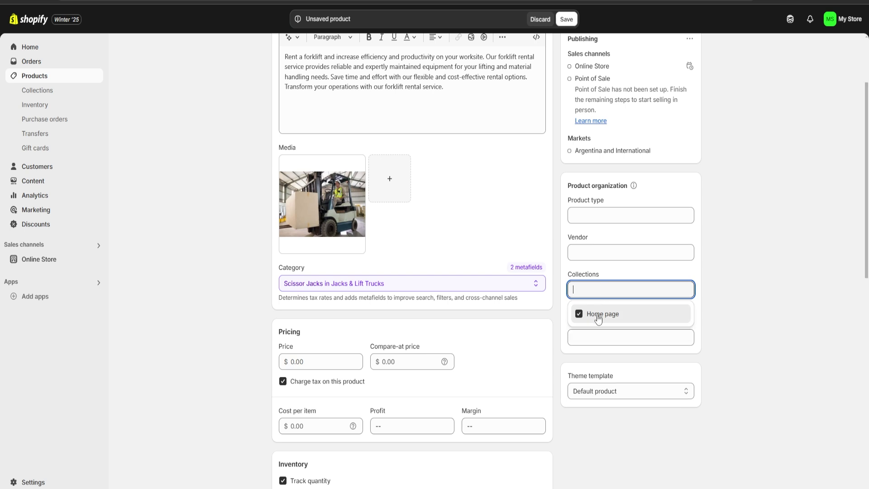
pyautogui.click(738, 292)
# Step: Tag the product 'Equipment Rental'
pyautogui.click(608, 336)
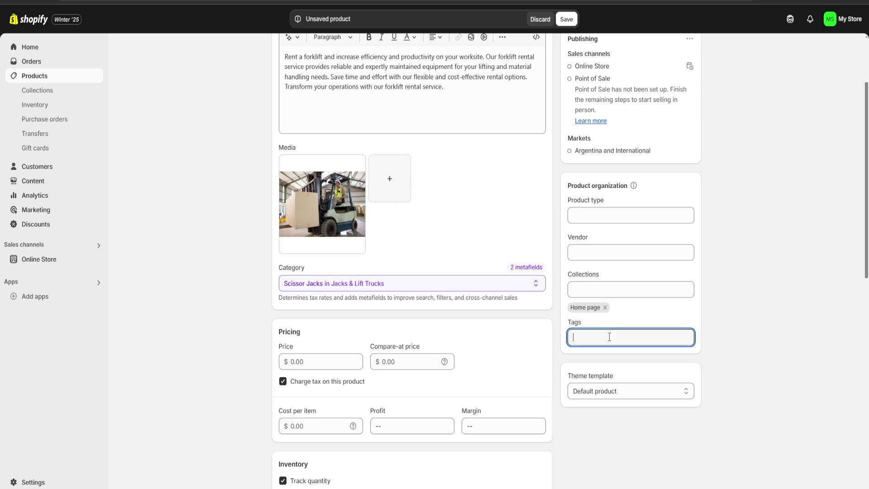
pyautogui.write('Equi')
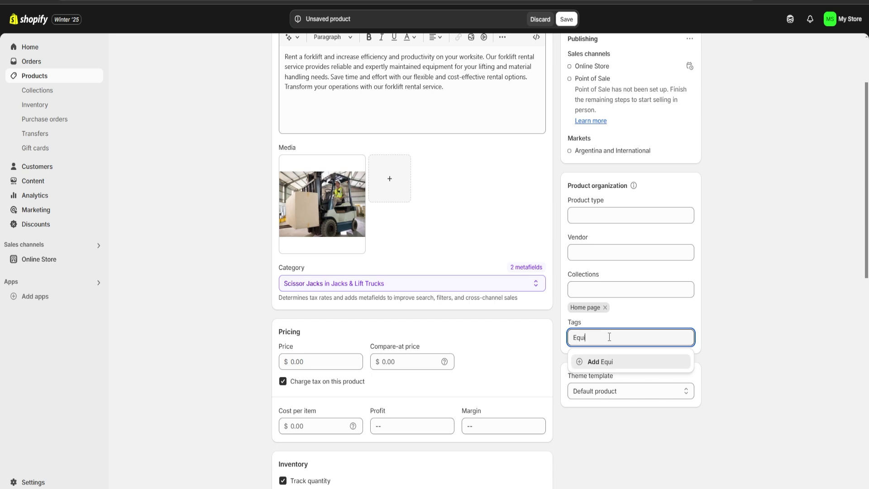
pyautogui.write('pment Ren')
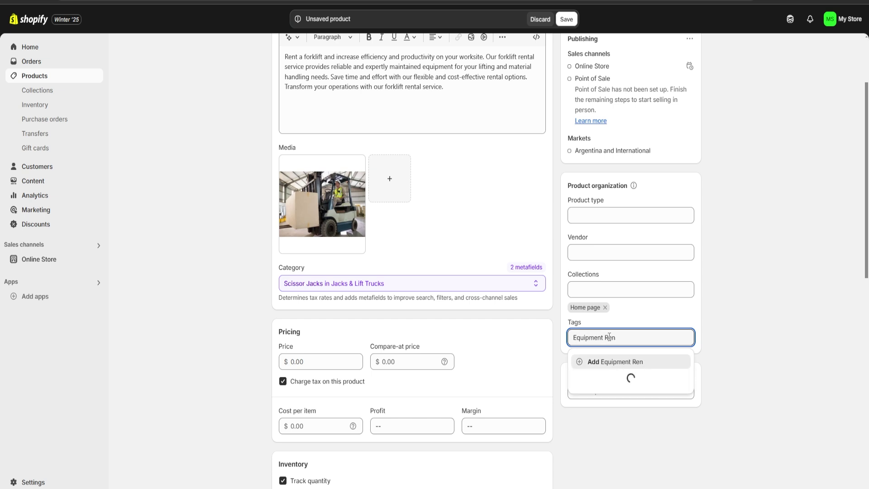
pyautogui.write('atal')
pyautogui.press('Return')
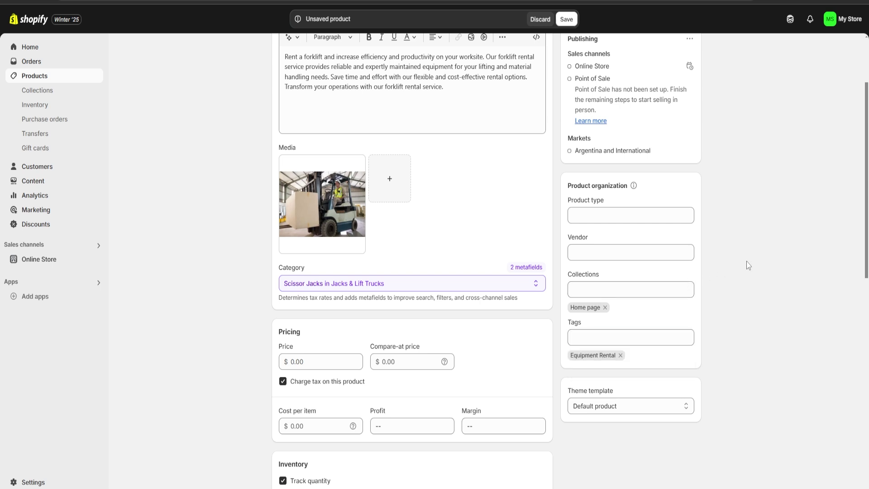
pyautogui.scroll(-3, 468, 235)
pyautogui.click(335, 210)
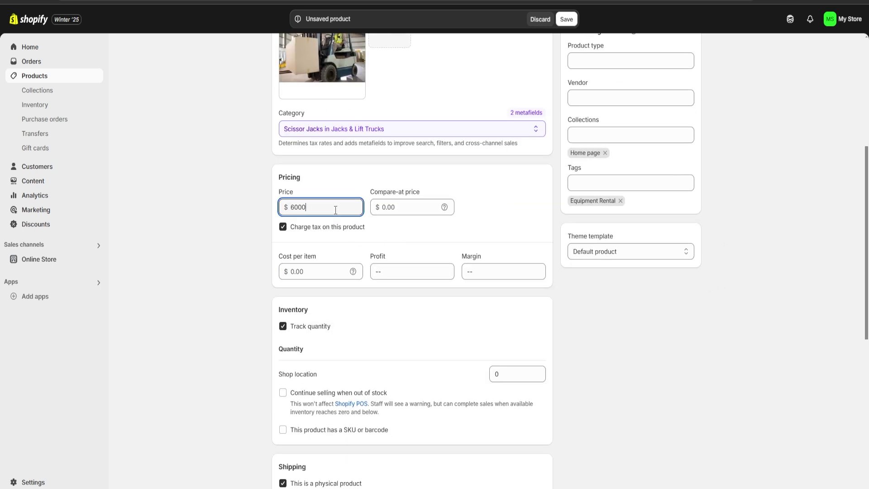
# Step: Set price 60,000.00 and cost per item 20,000.00, and stop charging tax
pyautogui.click(340, 188)
pyautogui.click(311, 274)
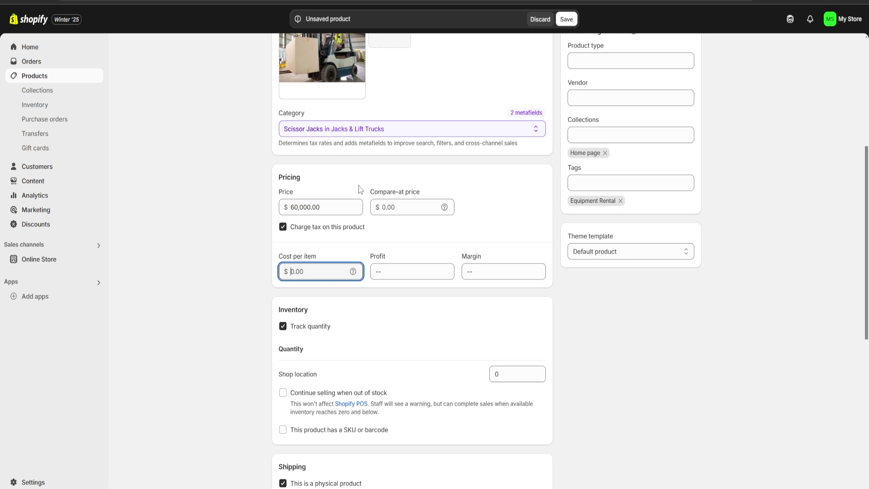
pyautogui.write('20000')
pyautogui.click(358, 227)
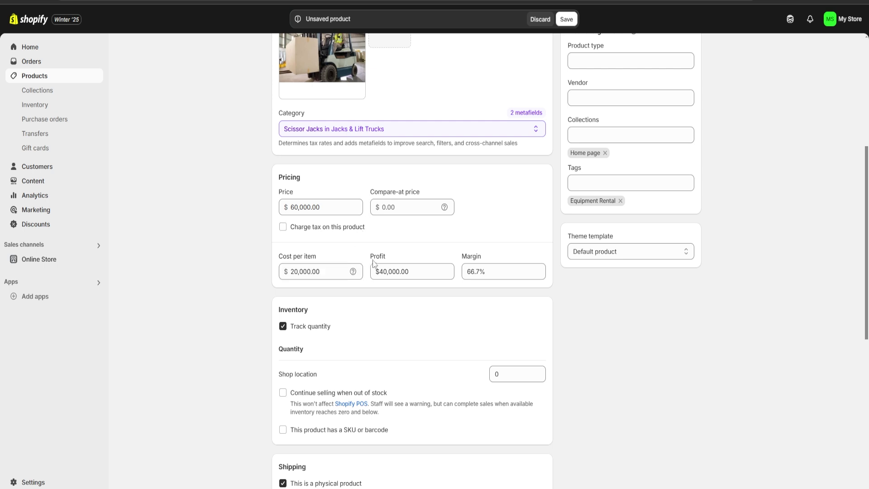
pyautogui.moveTo(375, 271); pyautogui.dragTo(484, 275)
pyautogui.click(437, 272)
pyautogui.click(480, 222)
# Step: Turn off inventory quantity tracking and scroll down to the Shipping weight
pyautogui.click(283, 327)
pyautogui.scroll(-5, 407, 353)
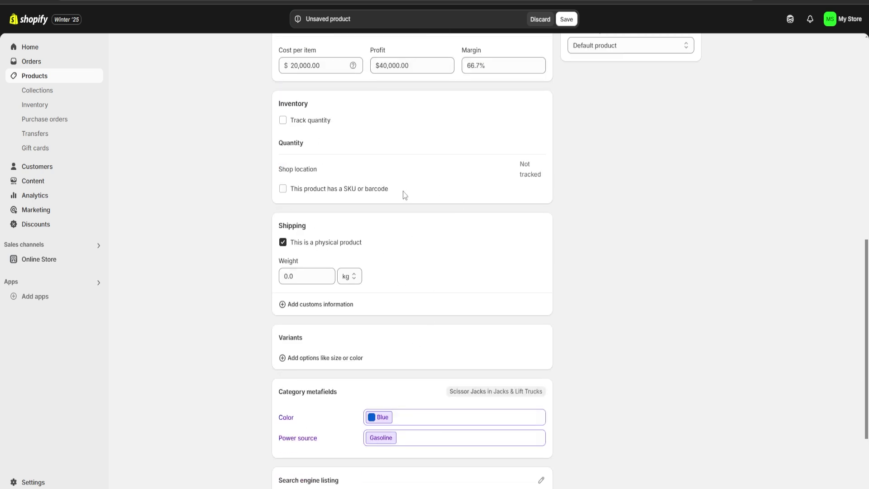
pyautogui.click(312, 279)
pyautogui.click(300, 280)
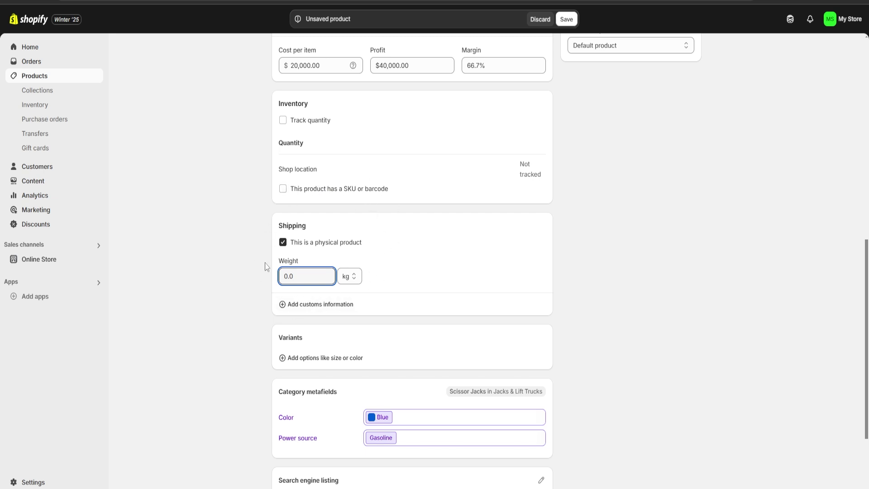
pyautogui.scroll(-3, 417, 276)
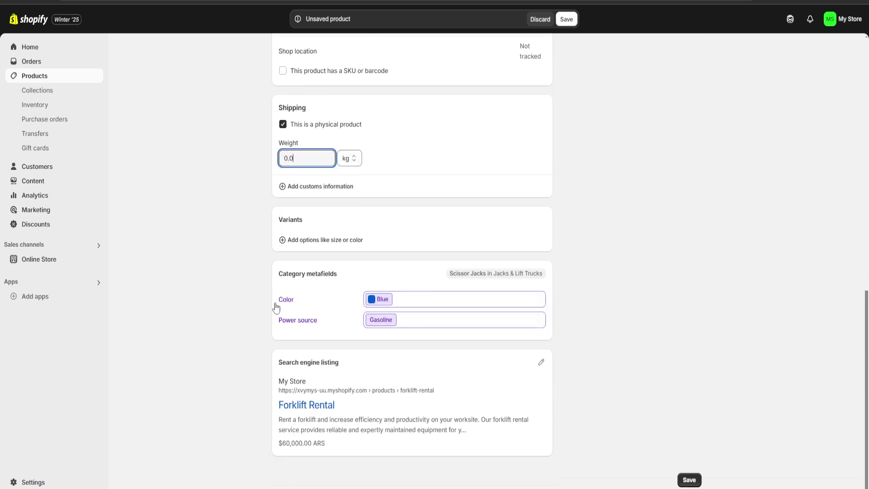
# Step: Save Forklift Rental and return to the Products list after starting another product
pyautogui.click(688, 481)
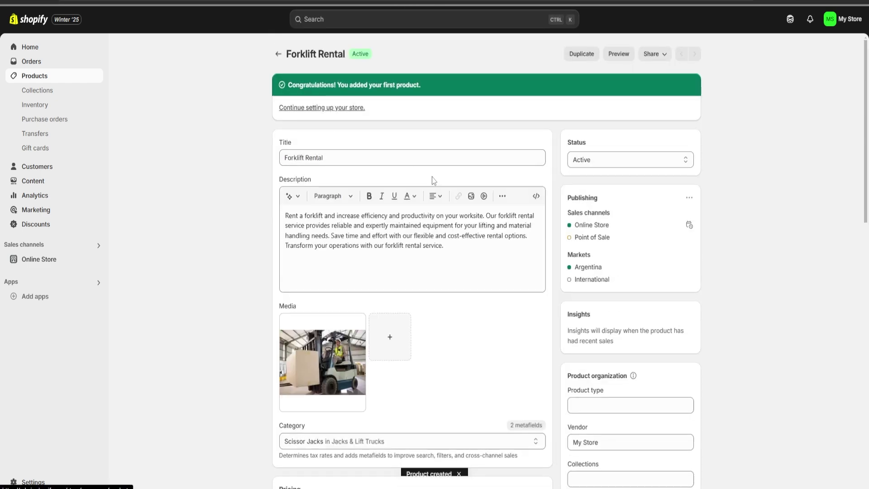
pyautogui.hotkey('alt', 'Left')
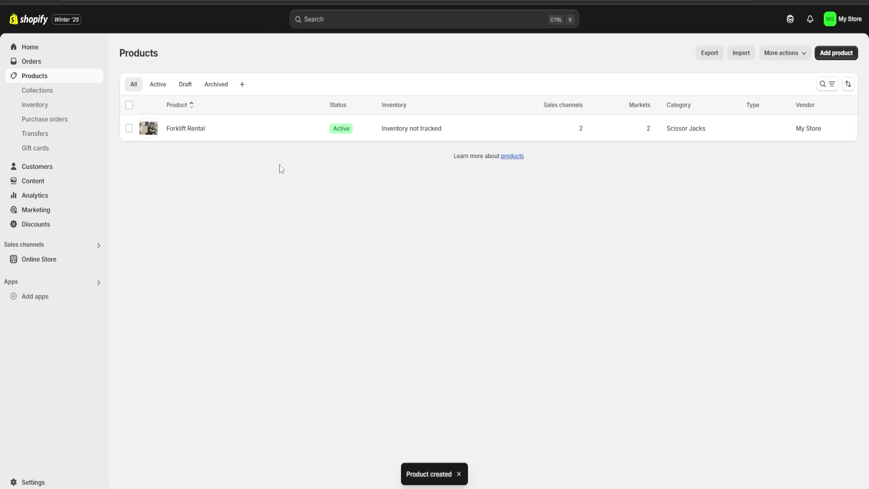
pyautogui.click(837, 53)
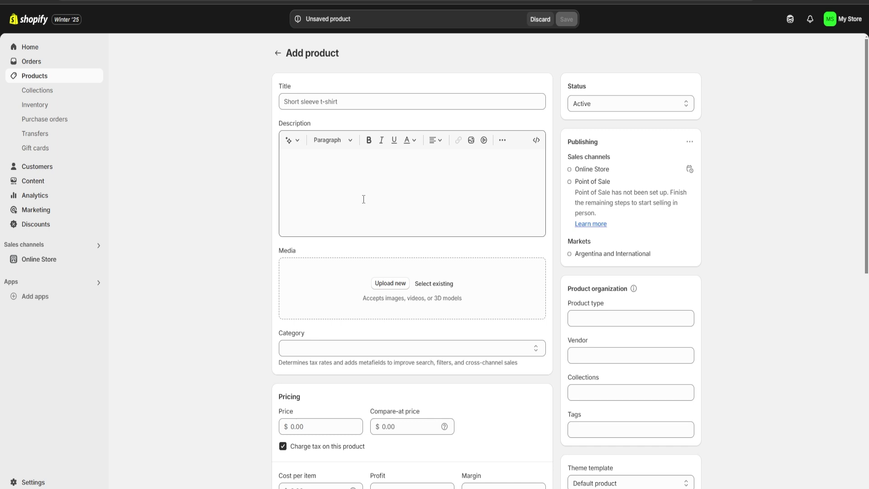
pyautogui.hotkey('alt', 'Left')
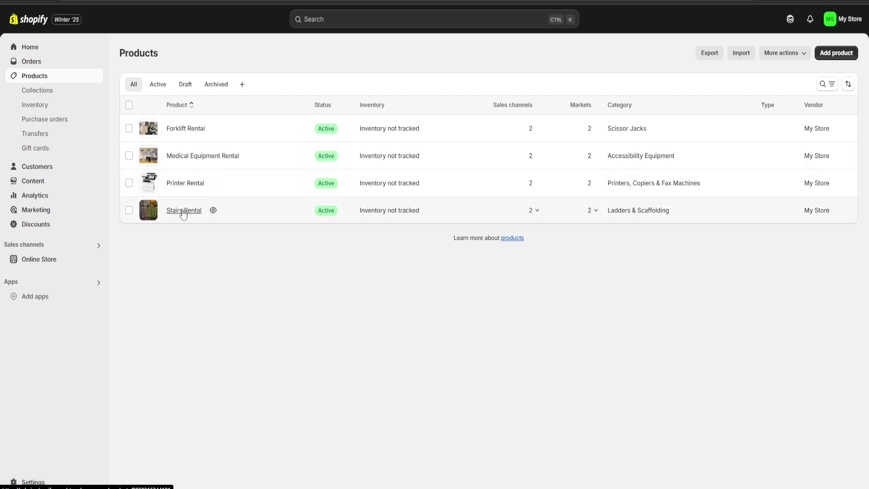
pyautogui.click(40, 260)
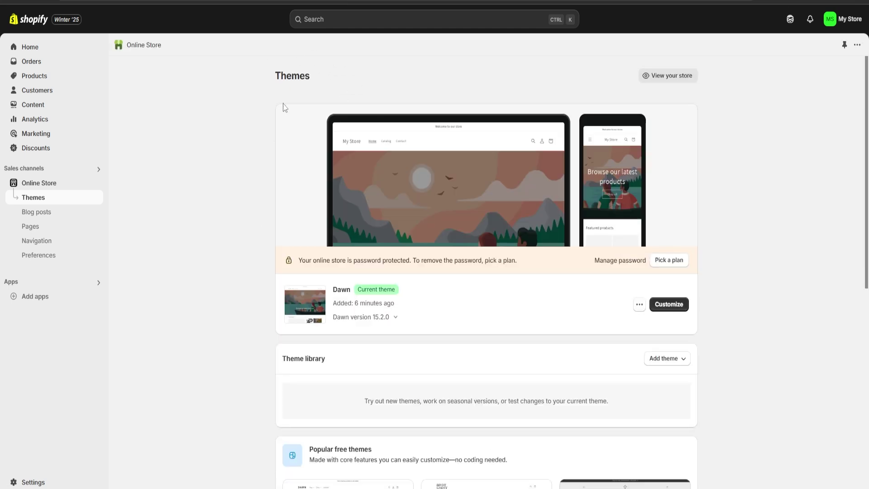
# Step: Scroll the Themes page down to the free themes Spotlight, Craft, Refresh and Sense
pyautogui.moveTo(271, 75); pyautogui.dragTo(322, 84)
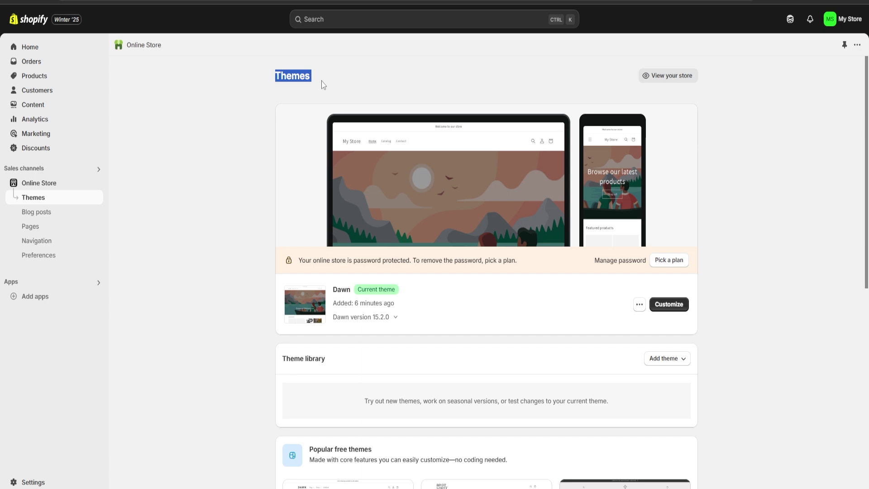
pyautogui.click(324, 88)
pyautogui.scroll(-8, 344, 113)
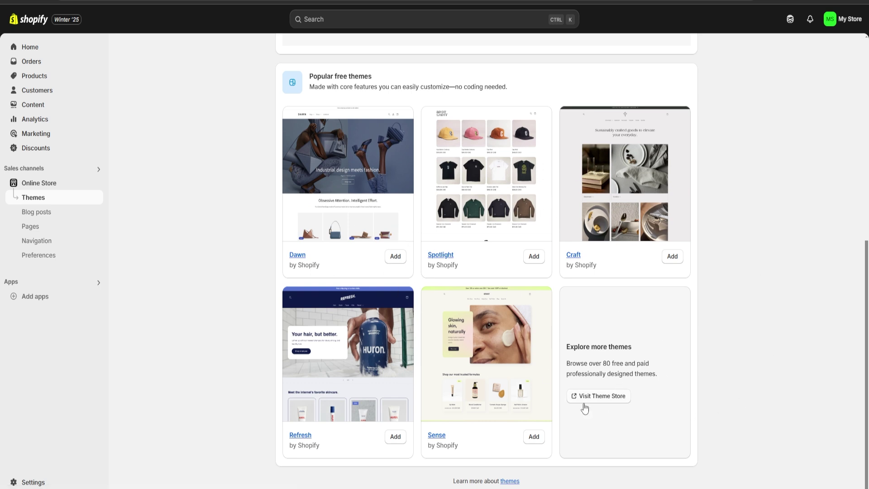
pyautogui.click(602, 397)
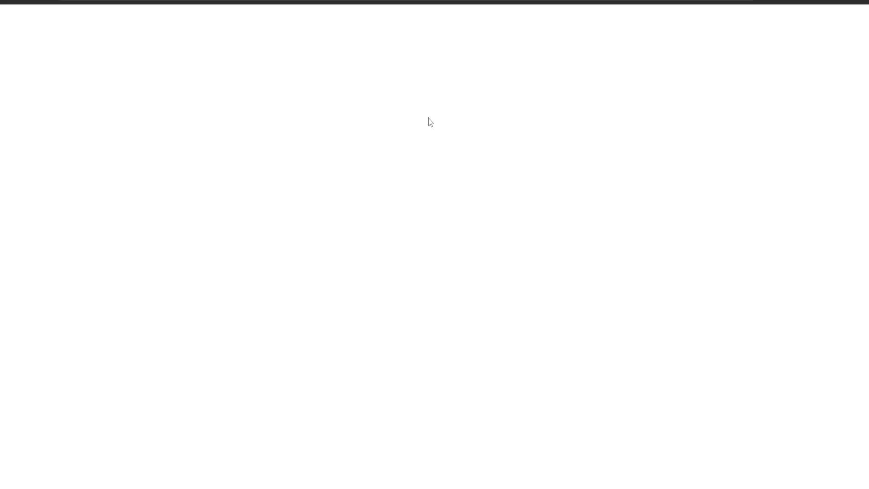
pyautogui.scroll(-7, 330, 229)
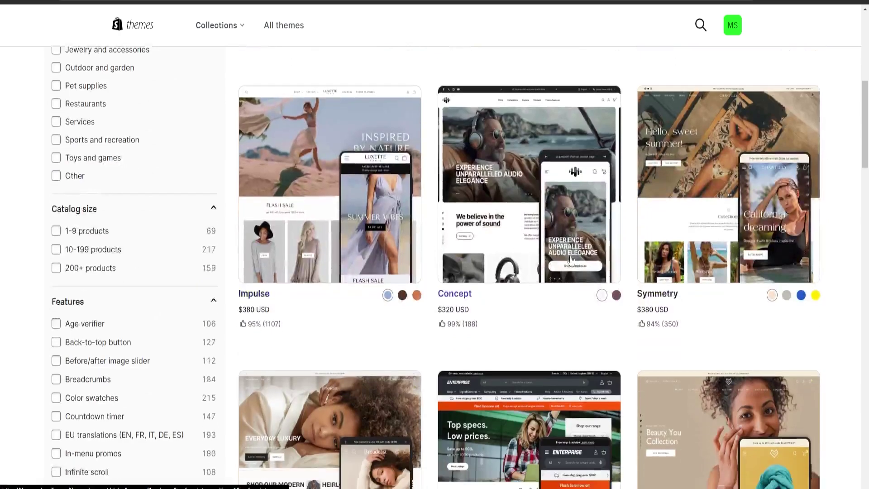
pyautogui.scroll(-20, 572, 261)
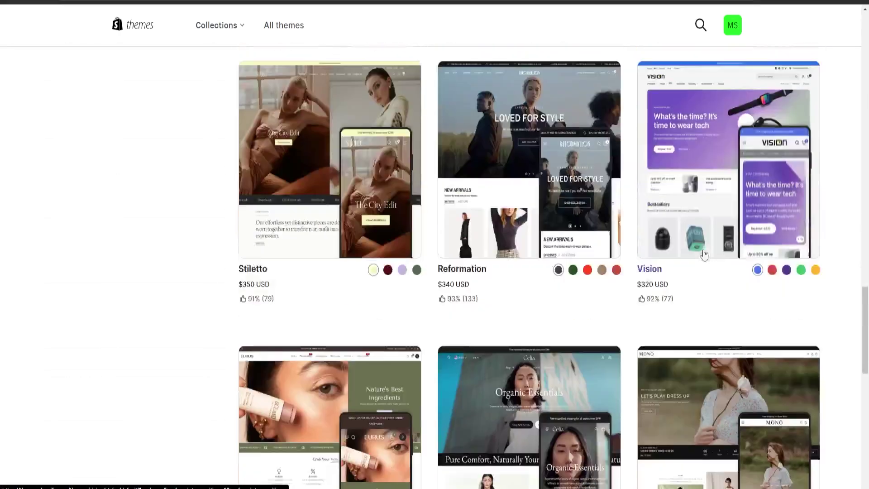
pyautogui.scroll(-14, 704, 255)
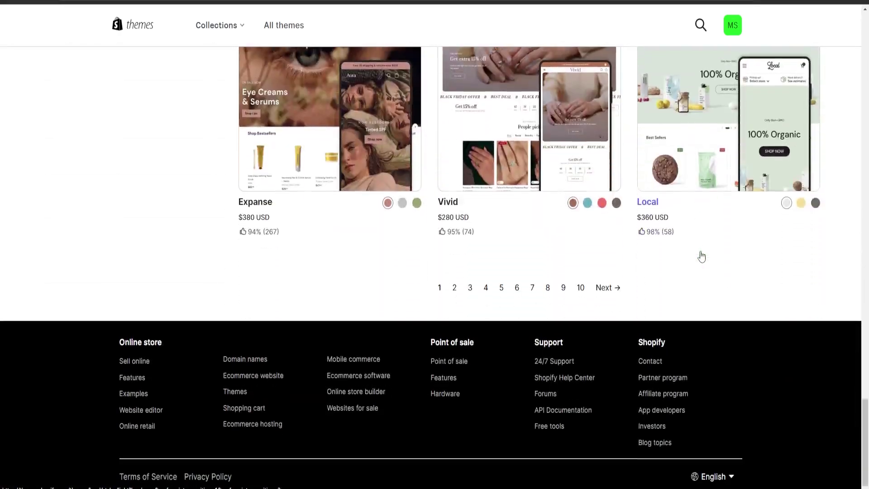
pyautogui.scroll(2, 701, 257)
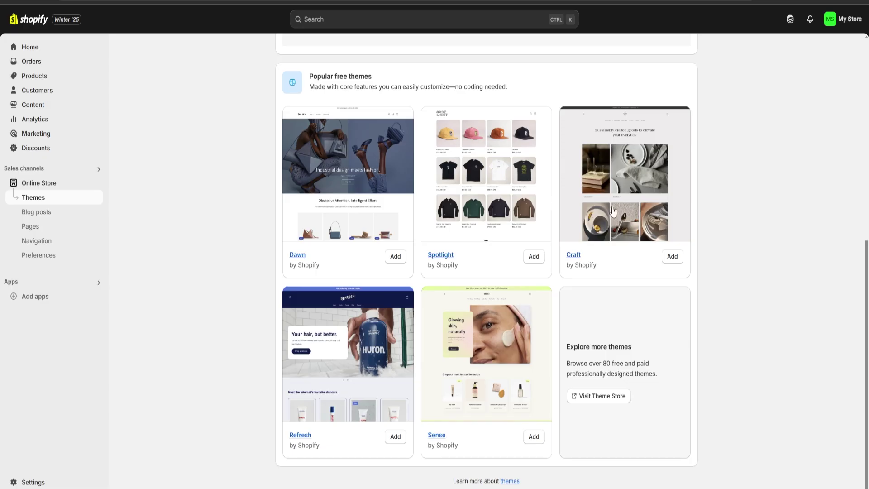
pyautogui.scroll(8, 483, 243)
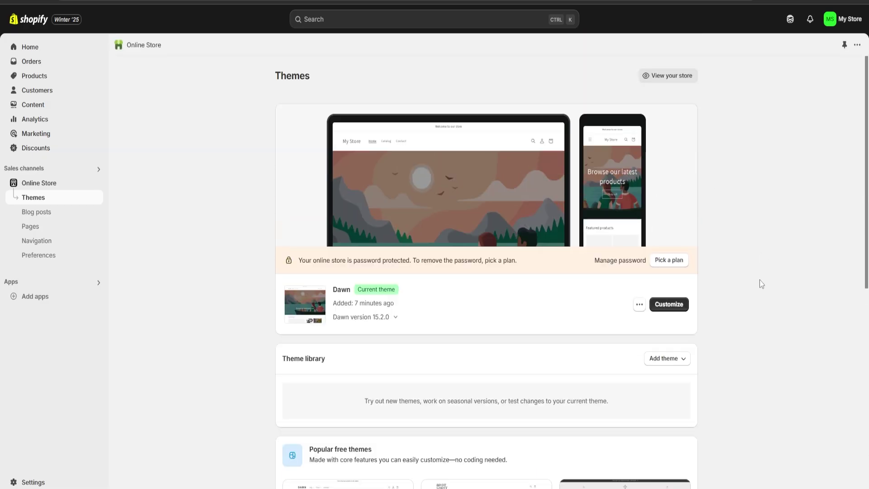
# Step: Customize the Dawn theme and select the Home page's Image banner section
pyautogui.click(681, 311)
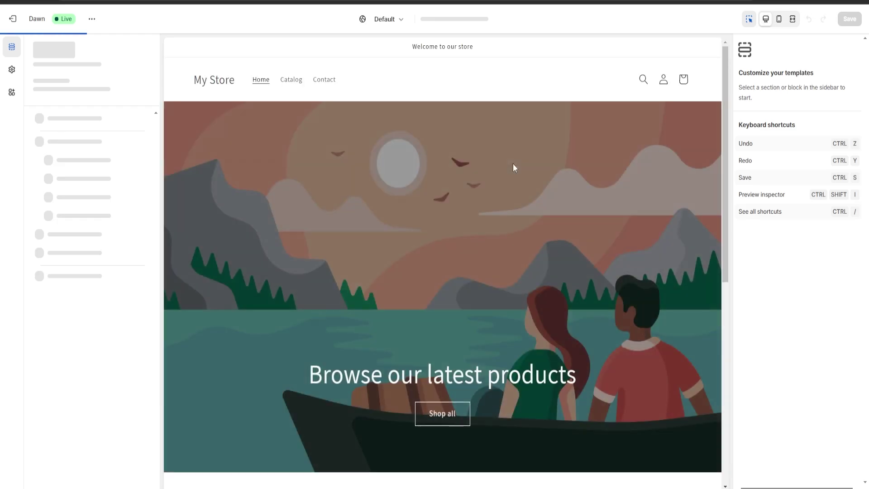
pyautogui.click(477, 240)
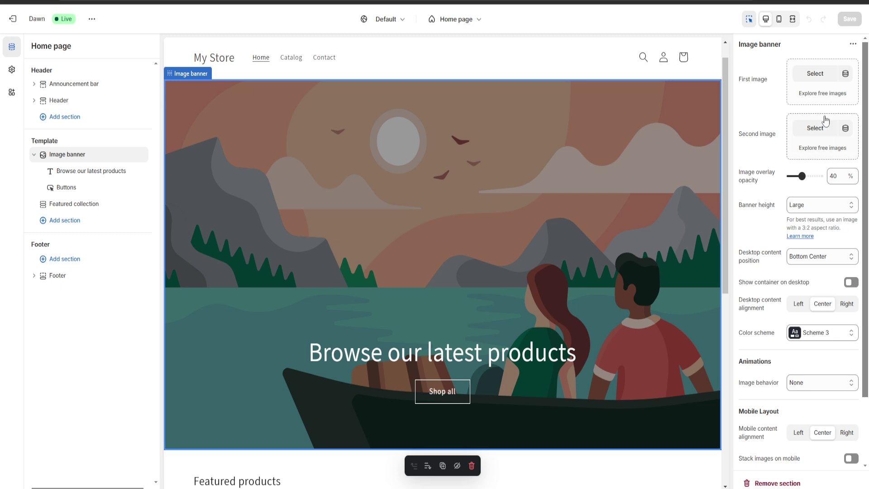
pyautogui.scroll(-2, 824, 121)
pyautogui.scroll(2, 823, 104)
pyautogui.scroll(-2, 822, 135)
pyautogui.scroll(2, 819, 267)
pyautogui.moveTo(738, 50); pyautogui.dragTo(769, 82)
# Step: Upload the orange tool-shelf photo as the banner's first image
pyautogui.click(816, 73)
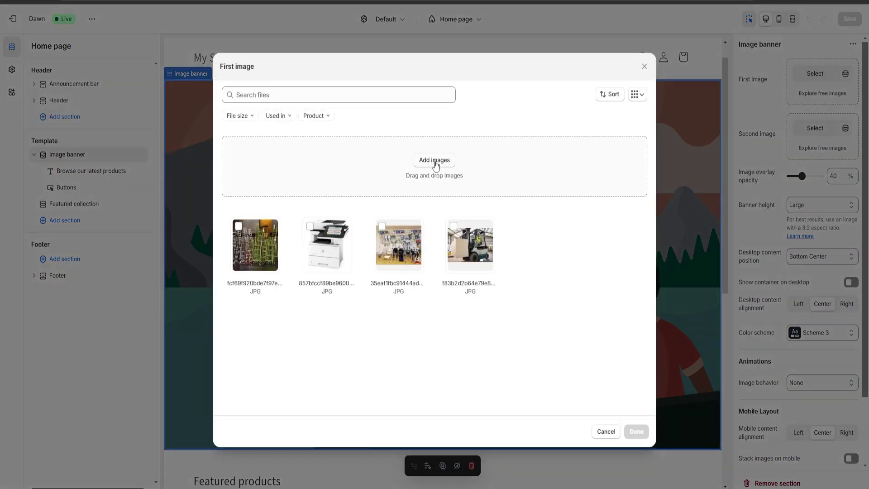
pyautogui.click(434, 160)
pyautogui.doubleClick(382, 208)
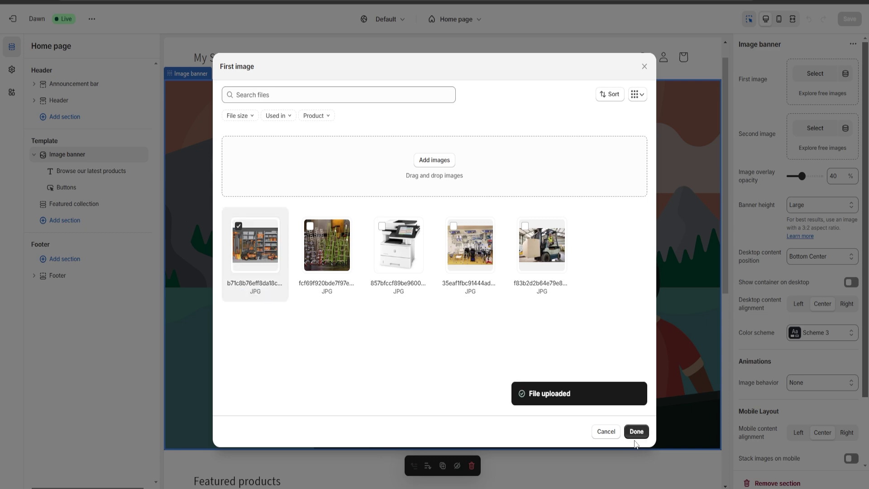
pyautogui.click(636, 433)
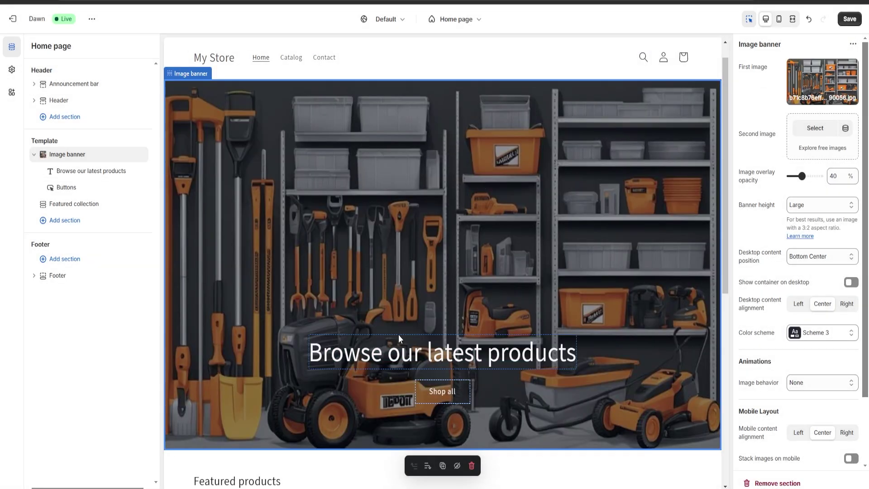
# Step: Replace the banner heading text with 'Welcome To My Equipment Rental Website'
pyautogui.click(430, 355)
pyautogui.moveTo(819, 101); pyautogui.dragTo(636, 101)
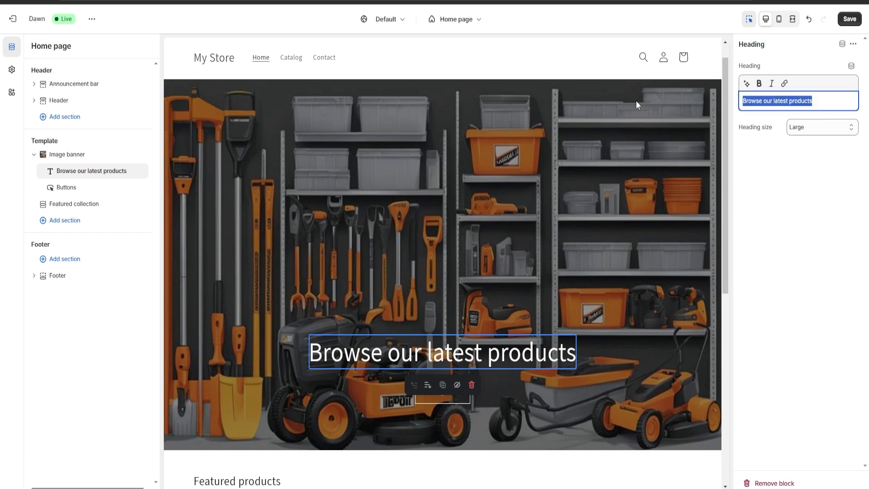
pyautogui.write('Welcom')
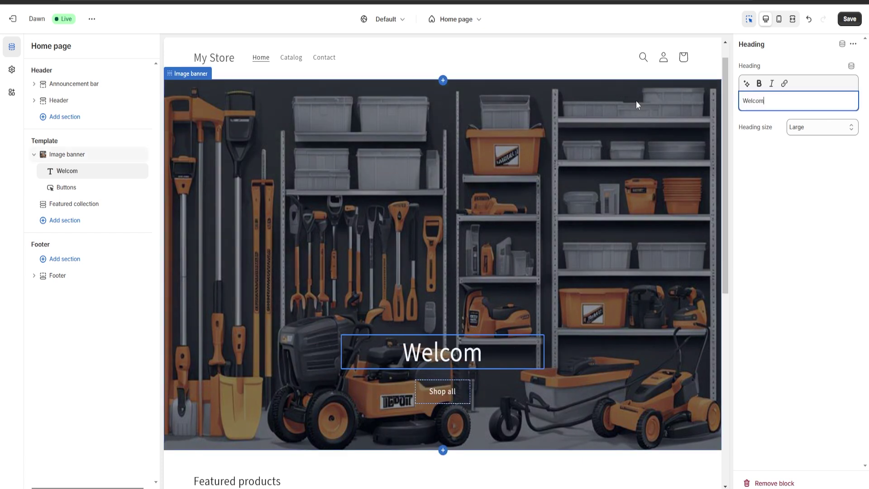
pyautogui.write('e To My ')
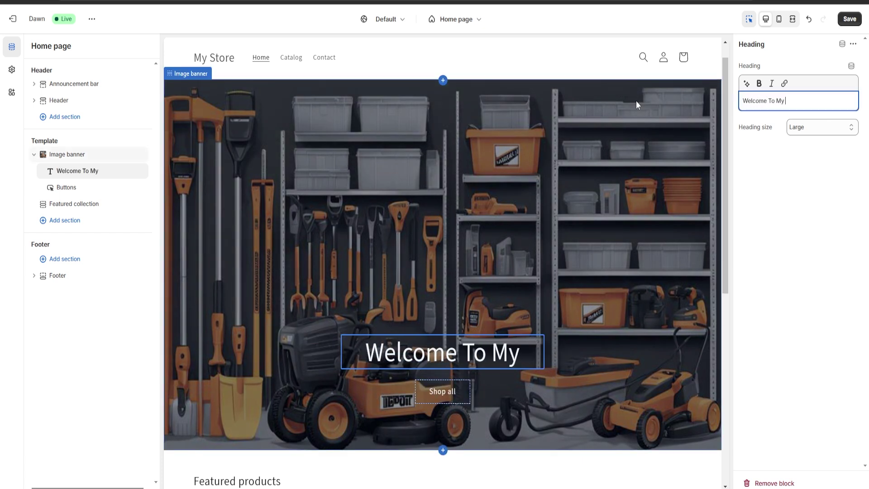
pyautogui.write('Equipment')
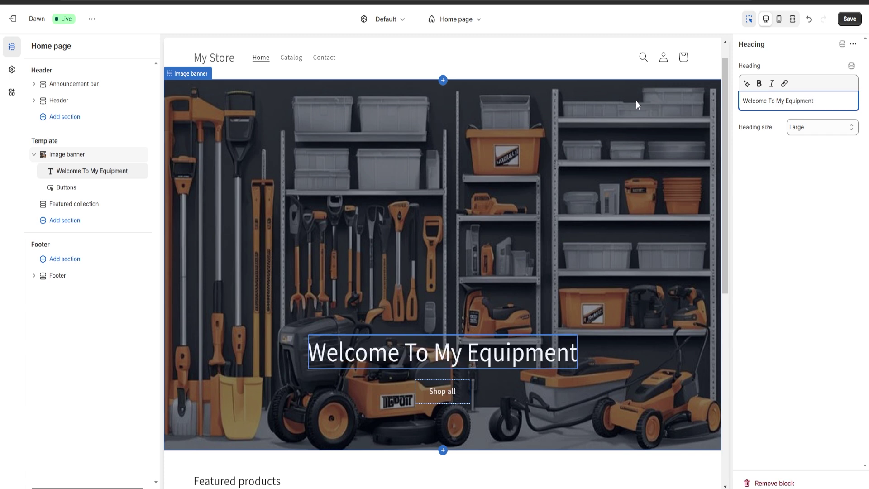
pyautogui.write(' Rental Website')
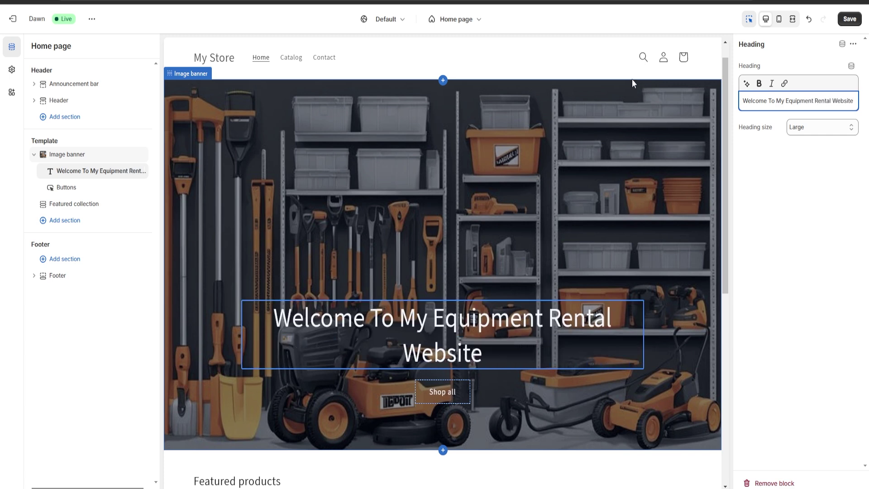
pyautogui.click(569, 167)
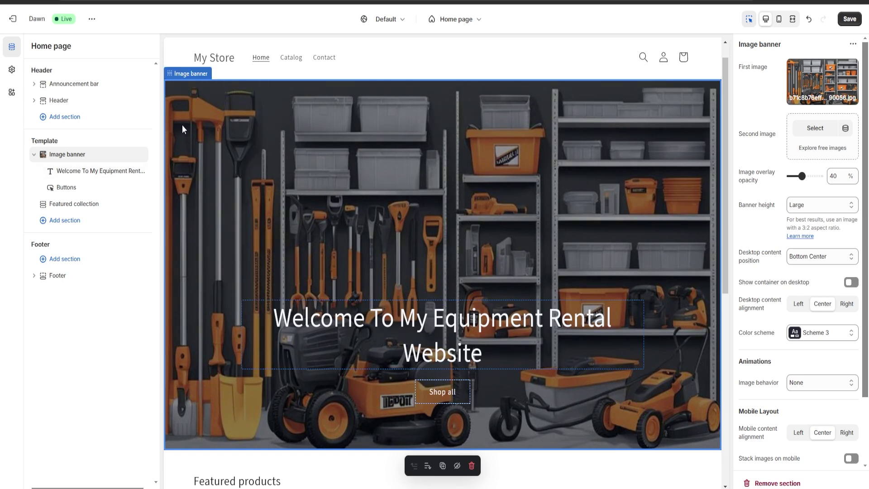
# Step: Add a Featured product section to the Home page template, below Featured collection
pyautogui.doubleClick(32, 143)
pyautogui.click(64, 221)
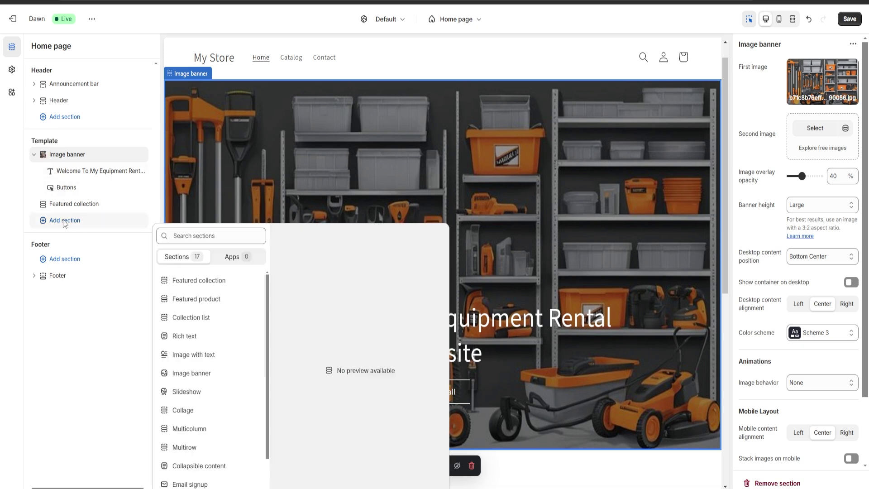
pyautogui.scroll(-3, 190, 289)
pyautogui.scroll(3, 202, 313)
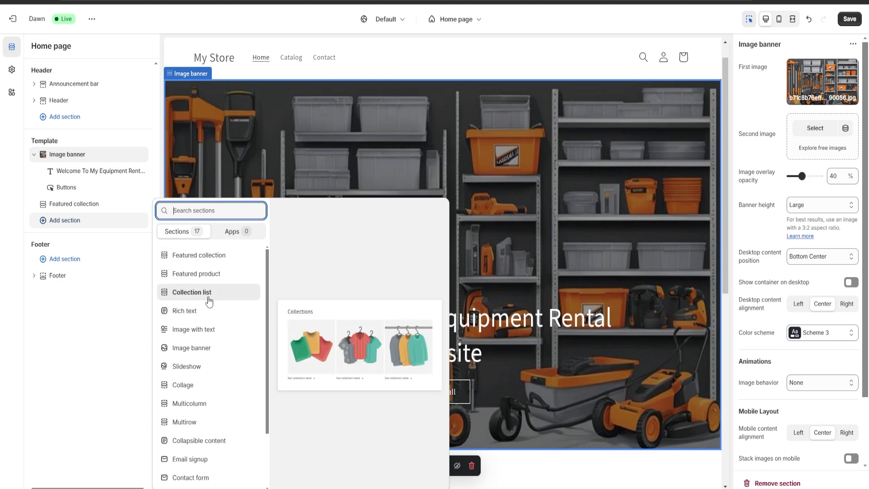
pyautogui.click(213, 276)
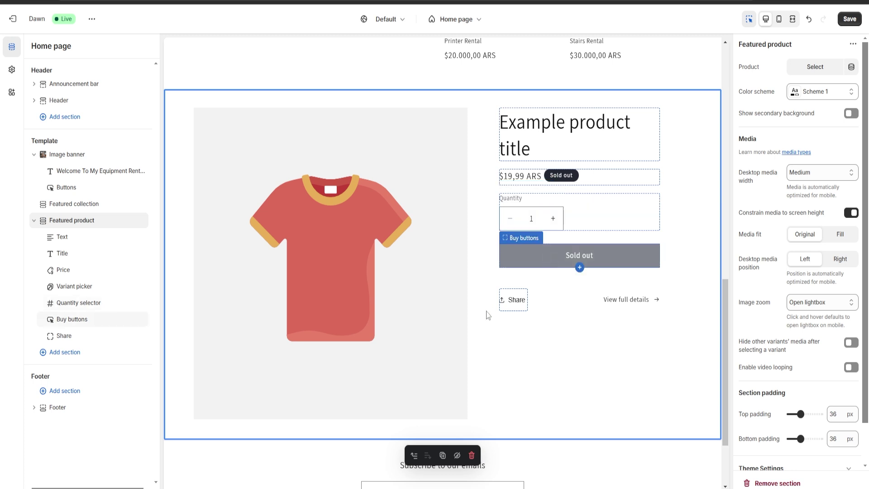
# Step: Feature the Stairs Rental product in the section and give it the dark Scheme 4 colour scheme
pyautogui.click(818, 68)
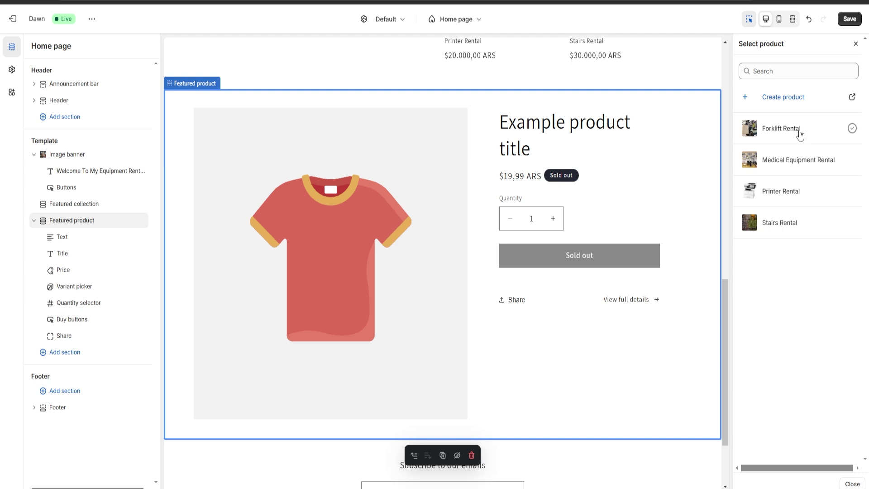
pyautogui.click(787, 222)
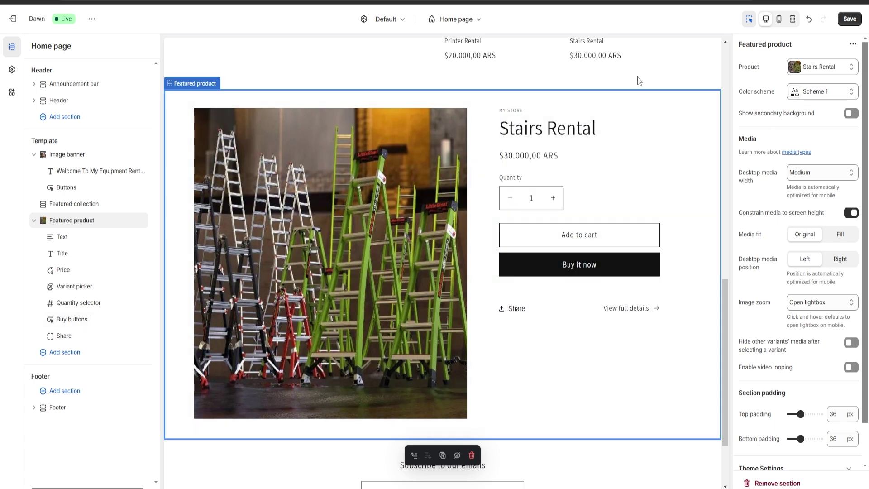
pyautogui.click(810, 96)
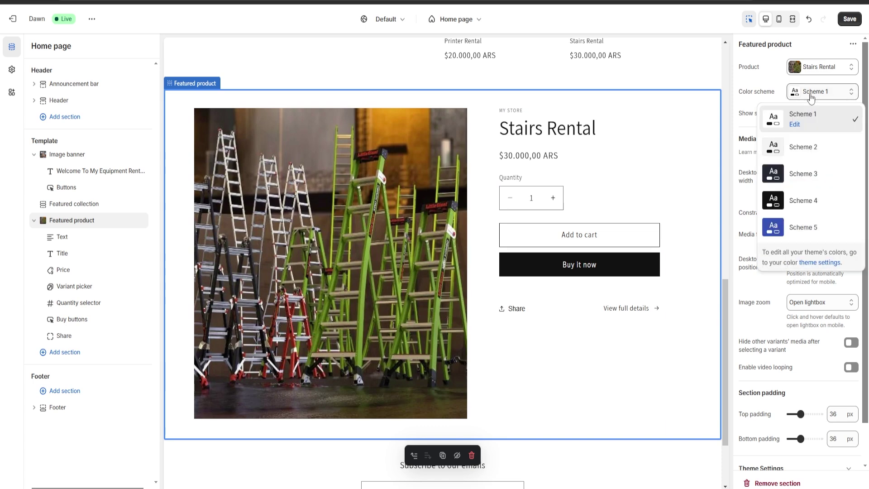
pyautogui.click(807, 203)
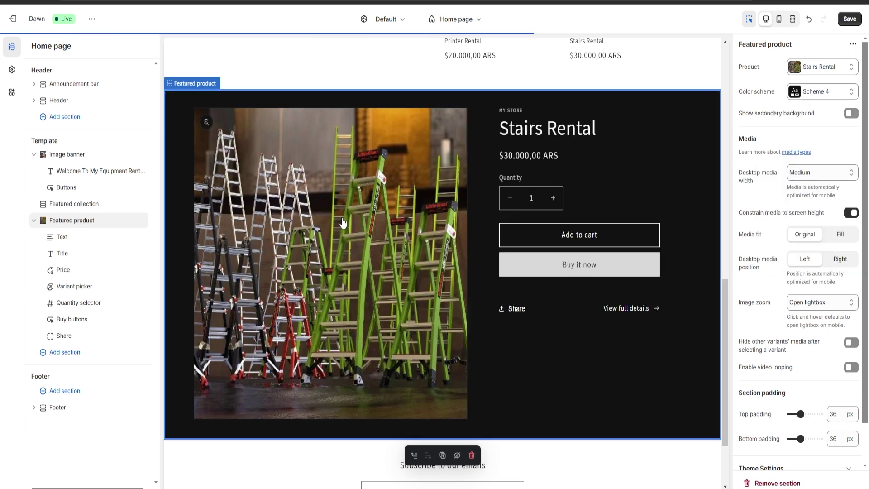
pyautogui.click(63, 358)
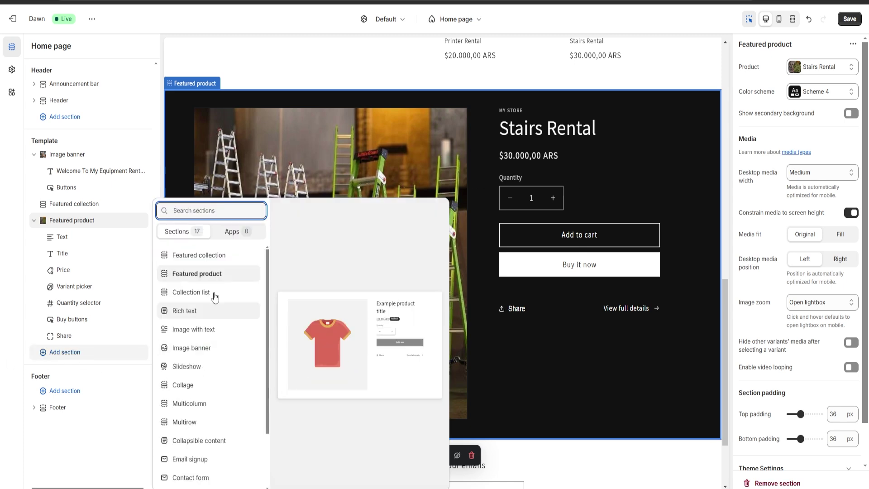
# Step: Remove the extra Featured collection section from the Home page
pyautogui.press('Escape')
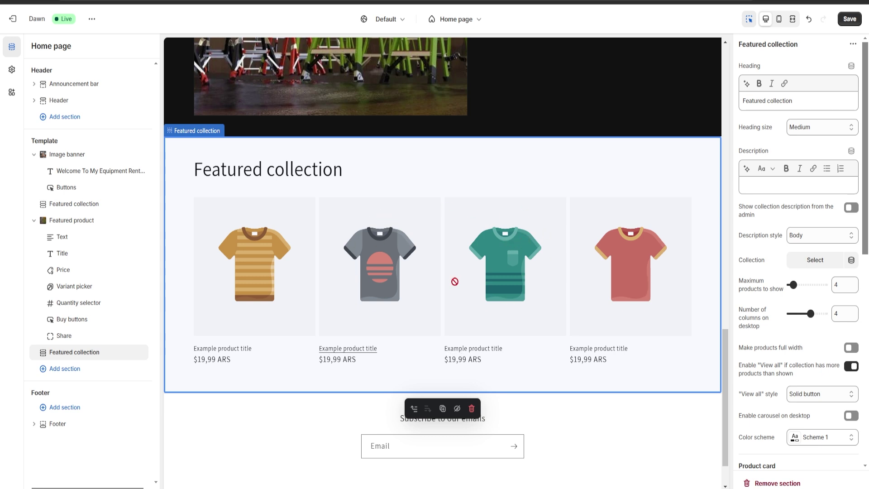
pyautogui.click(775, 484)
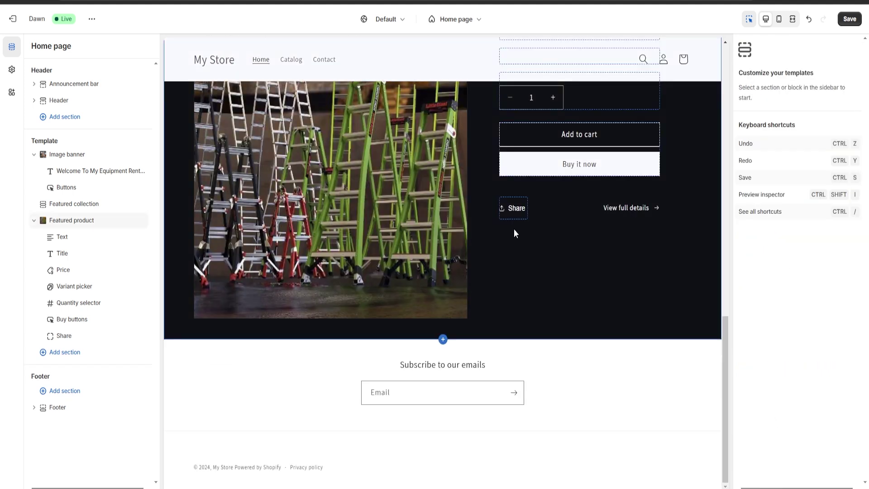
pyautogui.scroll(3, 502, 160)
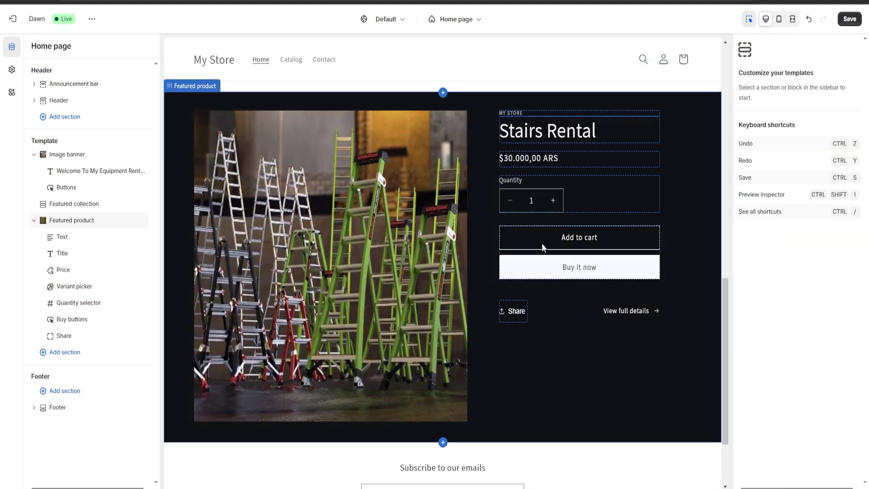
# Step: Check the sections available for the footer and header without adding any, then select Header
pyautogui.click(86, 392)
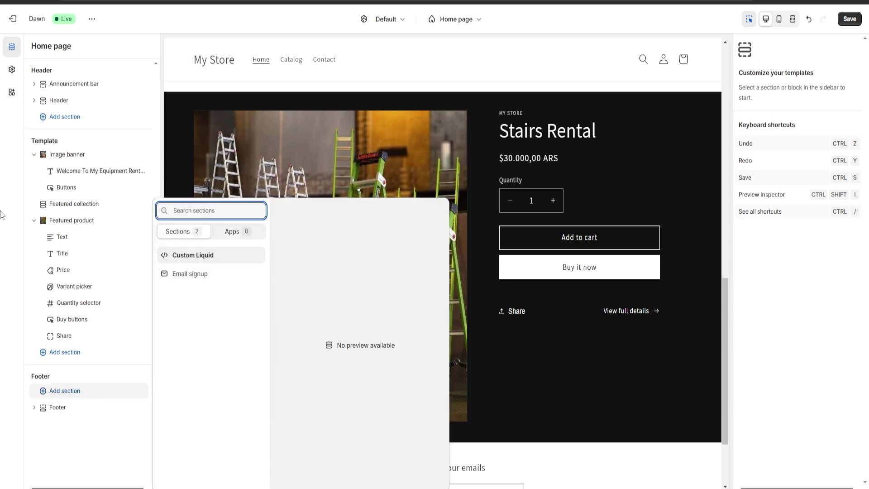
pyautogui.press('Escape')
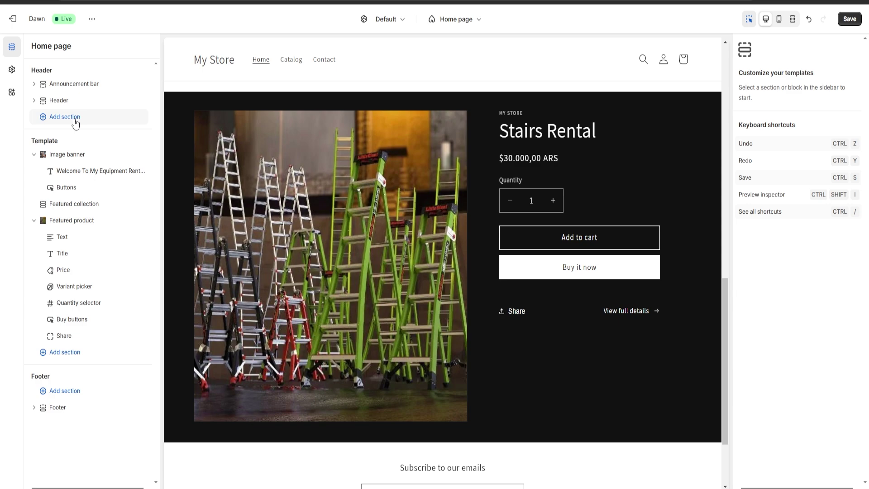
pyautogui.click(75, 123)
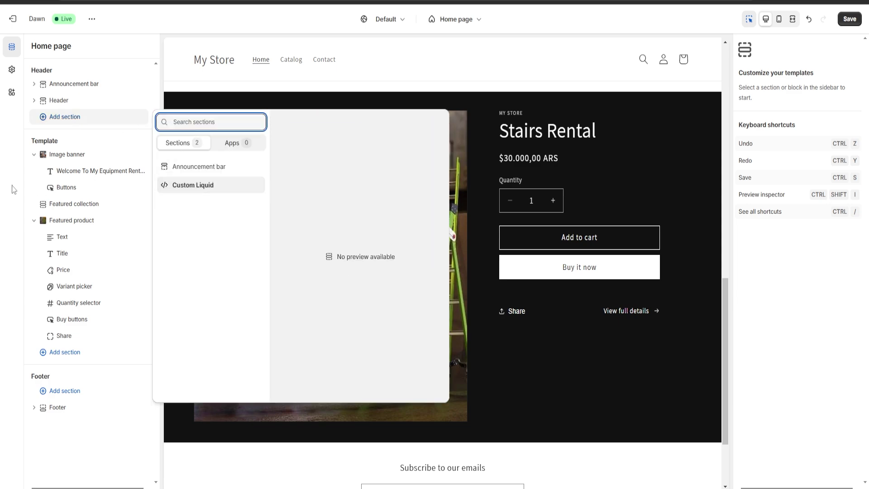
pyautogui.press('Escape')
pyautogui.scroll(10, 259, 267)
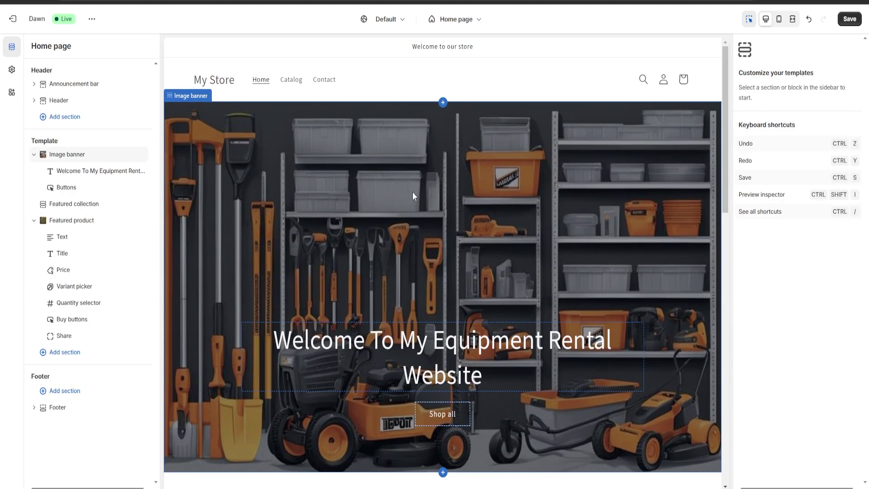
pyautogui.click(340, 72)
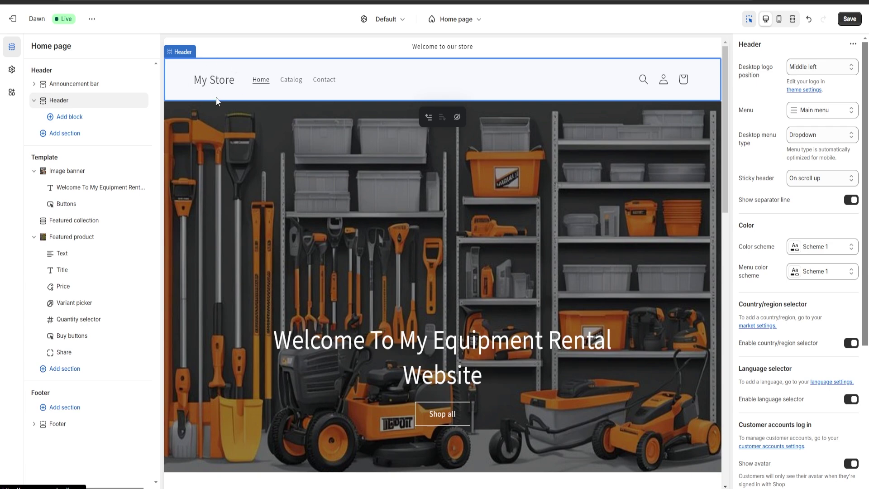
# Step: Save the theme edits, exit the editor and return to the admin Home page
pyautogui.click(849, 19)
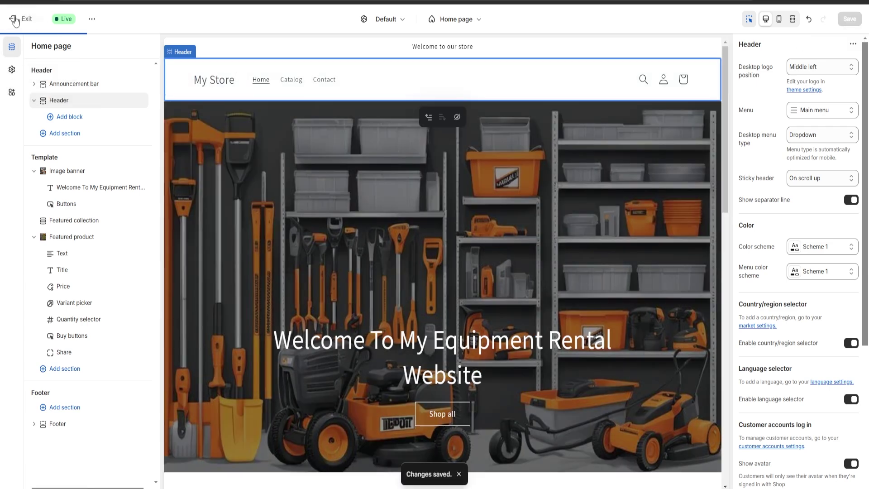
pyautogui.click(12, 19)
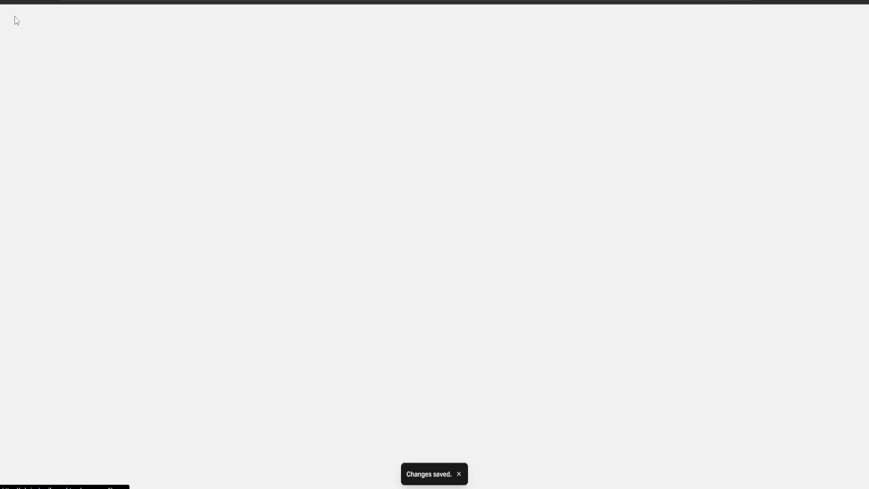
pyautogui.click(33, 48)
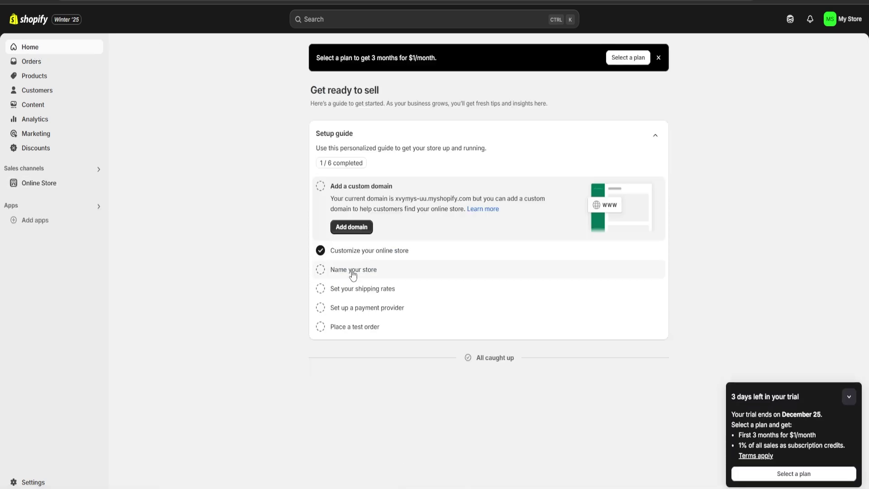
# Step: Rename the store to 'Equipment Rental' from the setup guide's Name your store step and save
pyautogui.click(353, 271)
pyautogui.click(359, 270)
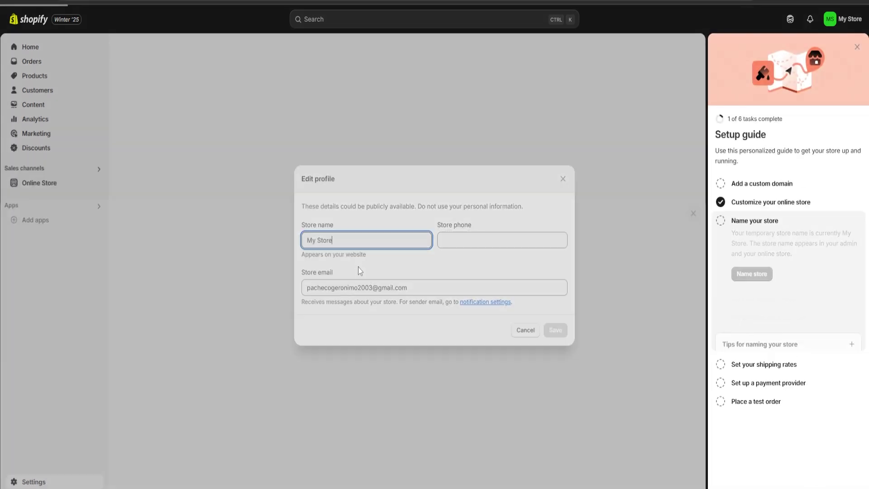
pyautogui.write('Equip')
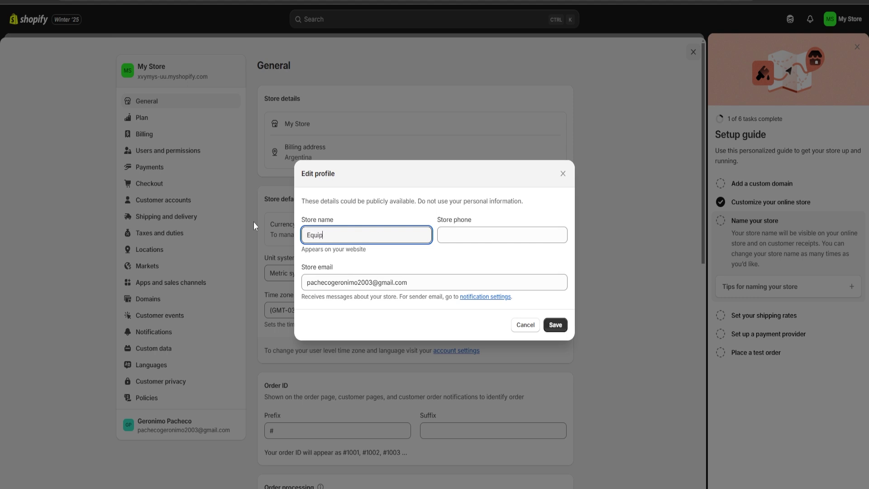
pyautogui.write('ipment Rental')
pyautogui.click(557, 324)
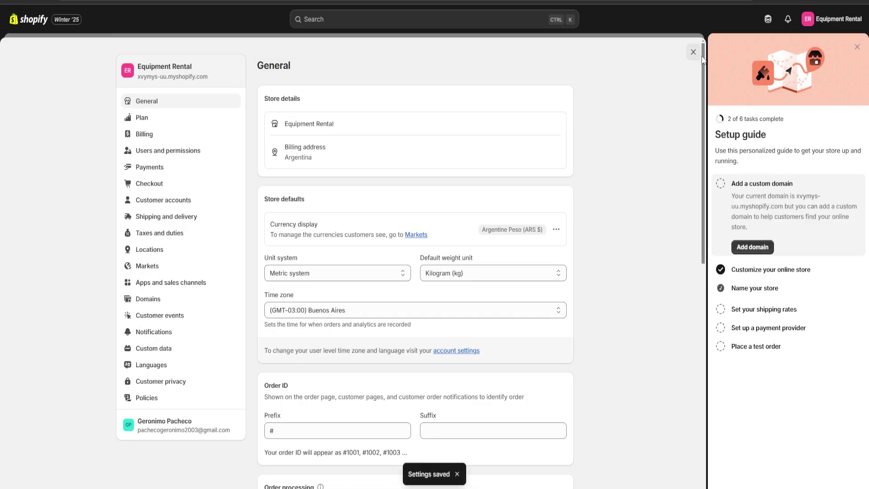
pyautogui.click(693, 52)
pyautogui.click(45, 182)
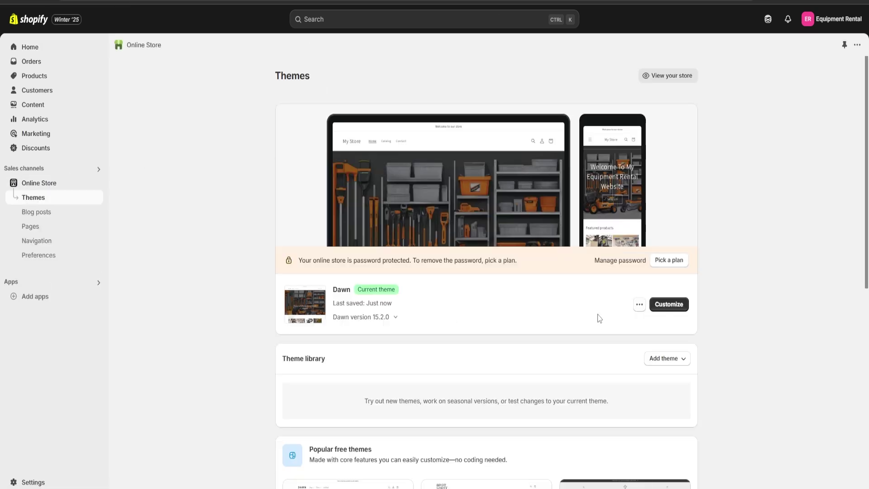
# Step: Preview the Dawn theme storefront, scrolling from the hero banner to Stairs Rental, then close it
pyautogui.click(638, 305)
pyautogui.click(588, 329)
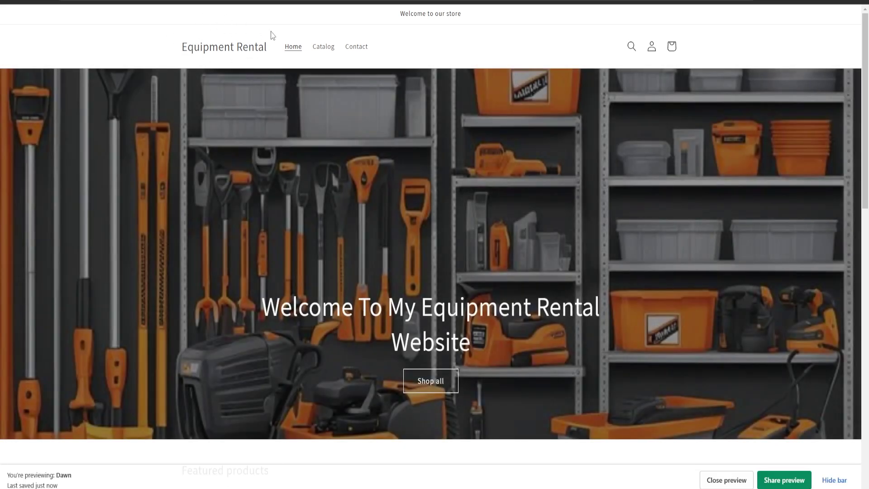
pyautogui.scroll(-9, 394, 175)
pyautogui.scroll(-7, 395, 176)
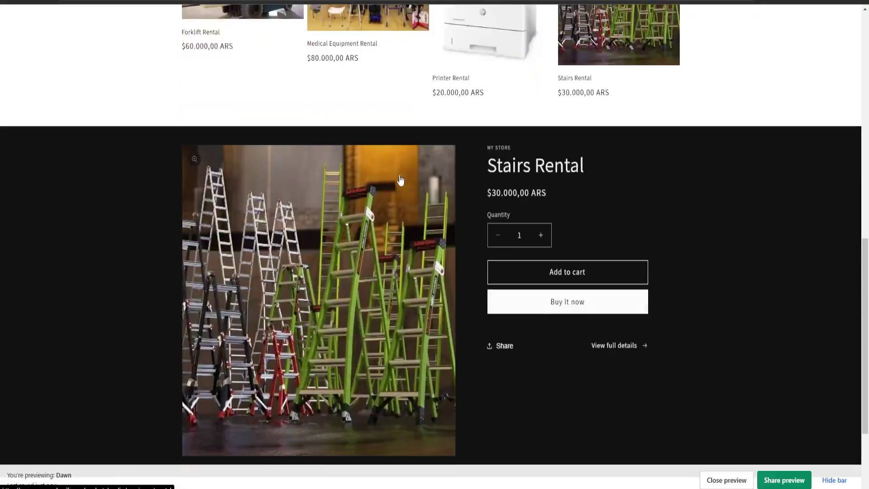
pyautogui.scroll(15, 563, 248)
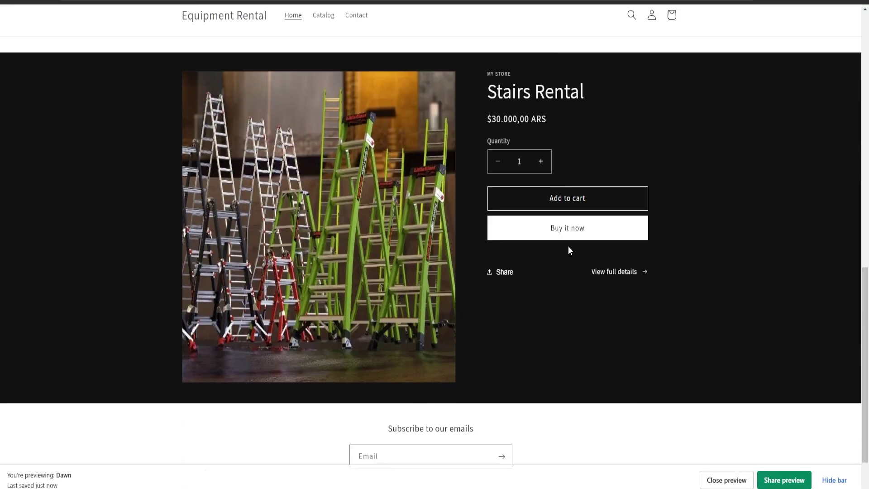
pyautogui.scroll(1, 527, 97)
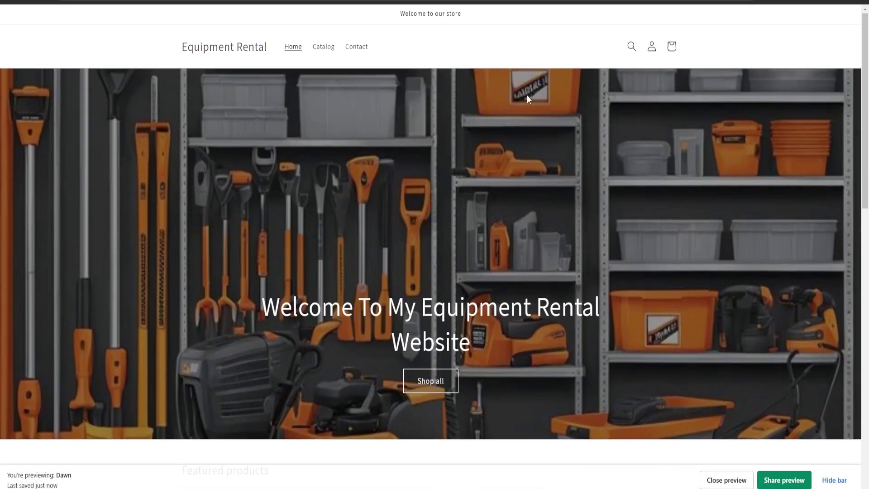
pyautogui.click(410, 3)
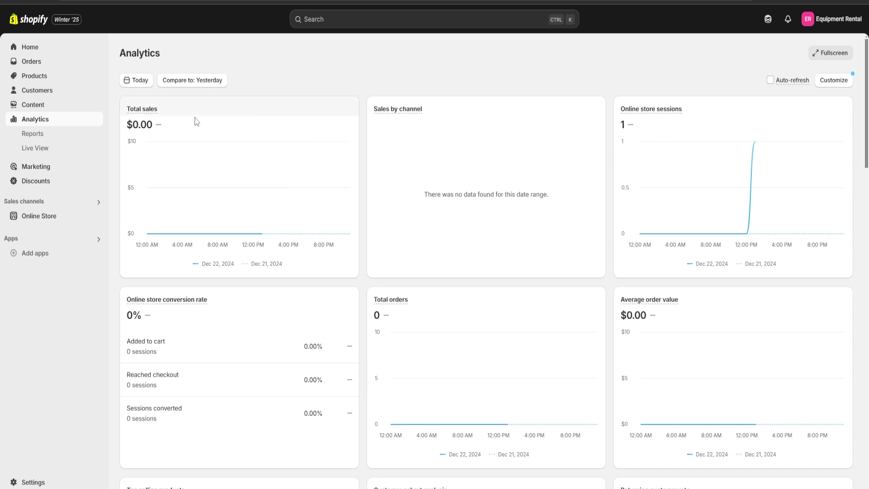
# Step: Scroll through the Analytics cards for $0.00 sales, one session and no orders, checking the Total sales explanation
pyautogui.moveTo(129, 110); pyautogui.dragTo(226, 118)
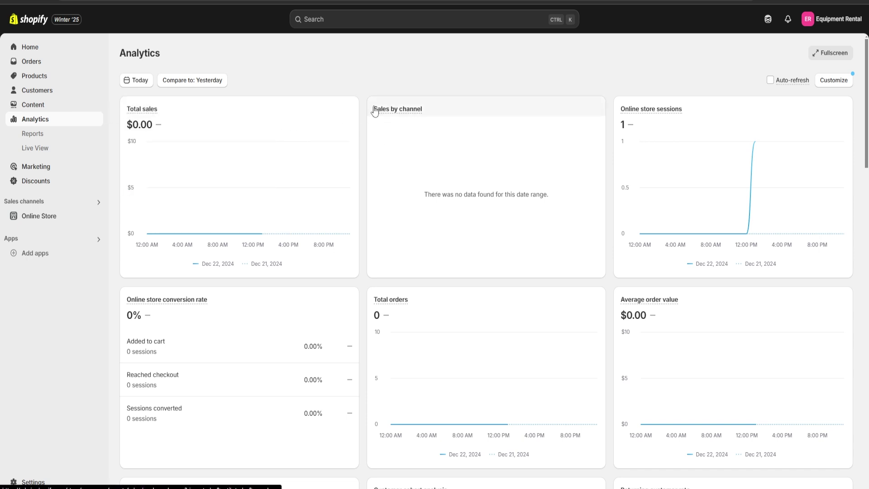
pyautogui.moveTo(396, 115)
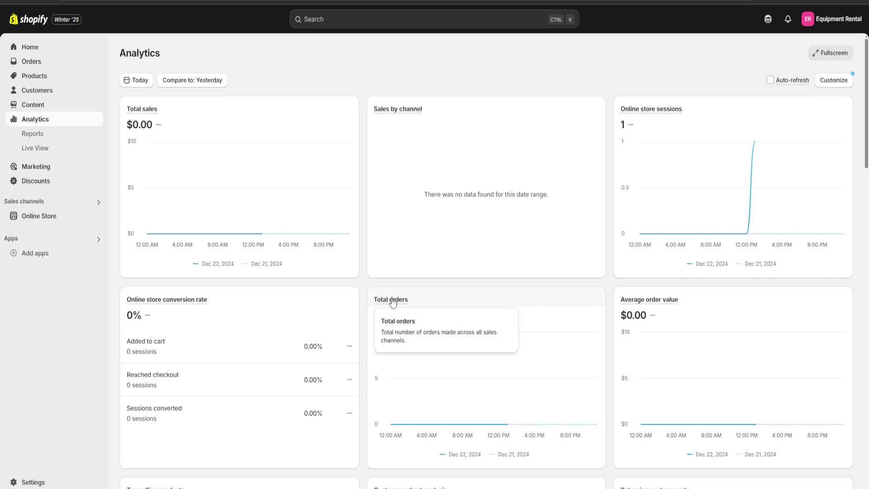
pyautogui.scroll(-5, 669, 317)
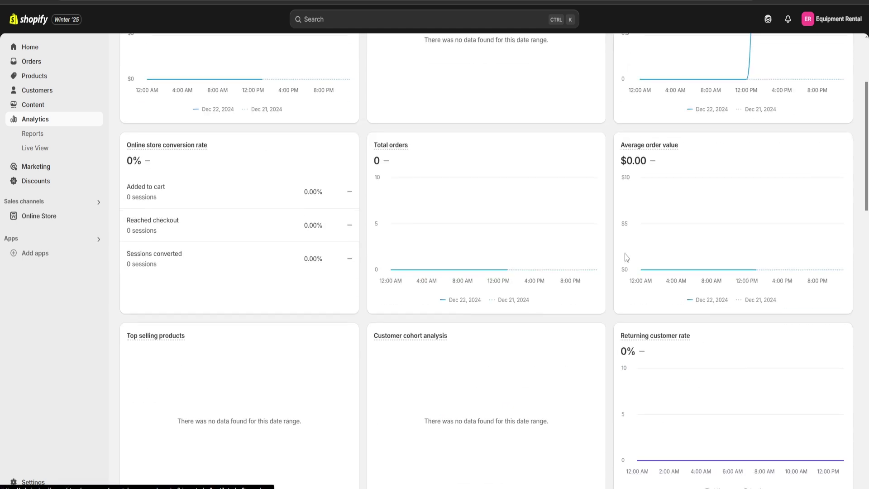
pyautogui.scroll(4, 609, 231)
pyautogui.scroll(-10, 609, 231)
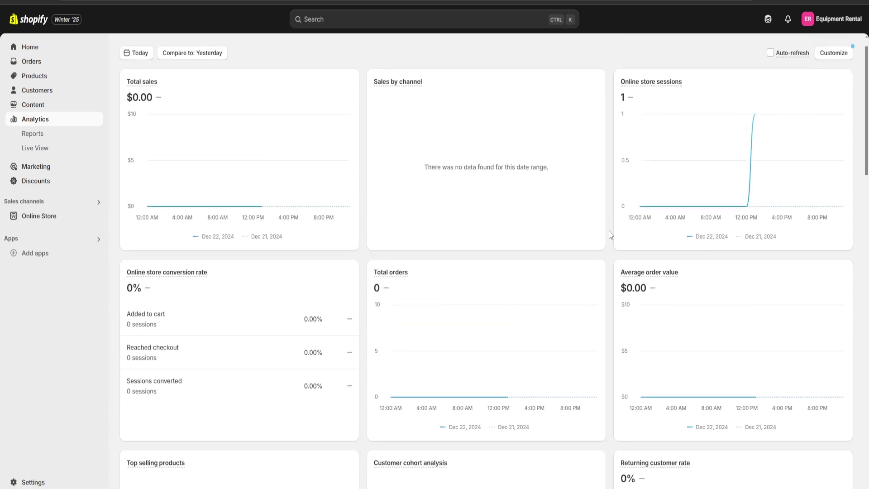
pyautogui.scroll(-2, 609, 231)
pyautogui.scroll(11, 609, 232)
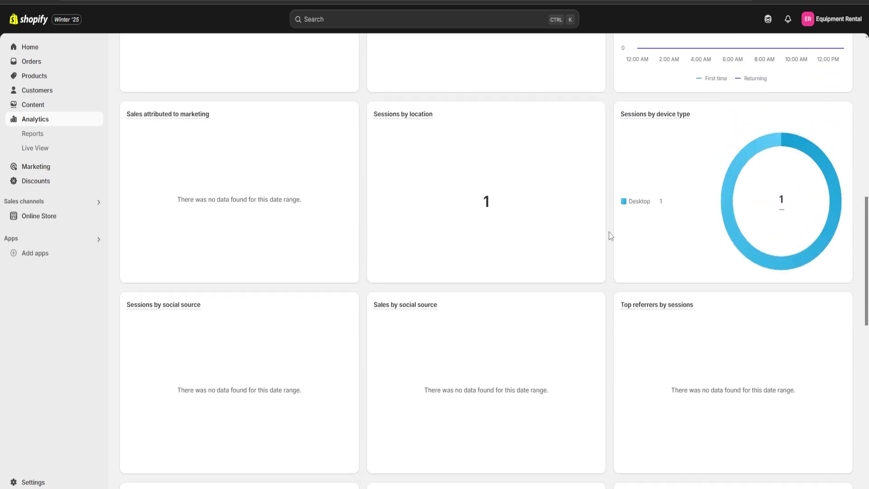
pyautogui.scroll(3, 609, 232)
pyautogui.scroll(-12, 609, 231)
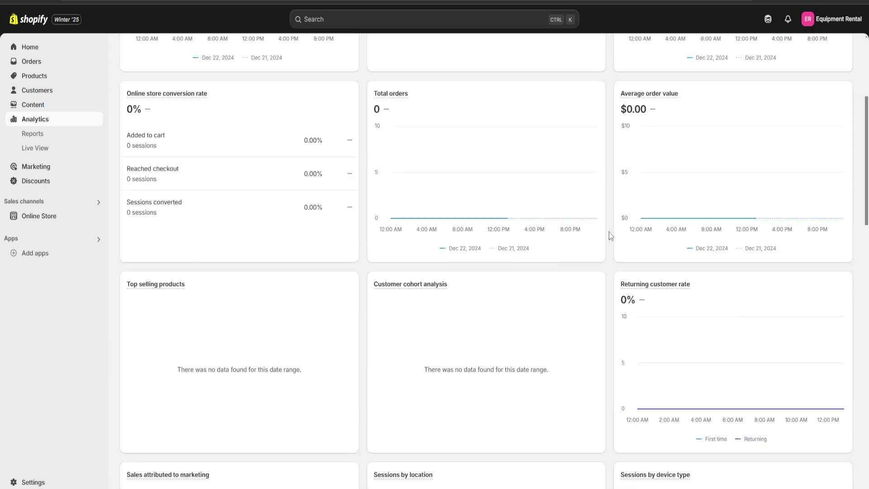
pyautogui.scroll(-5, 609, 233)
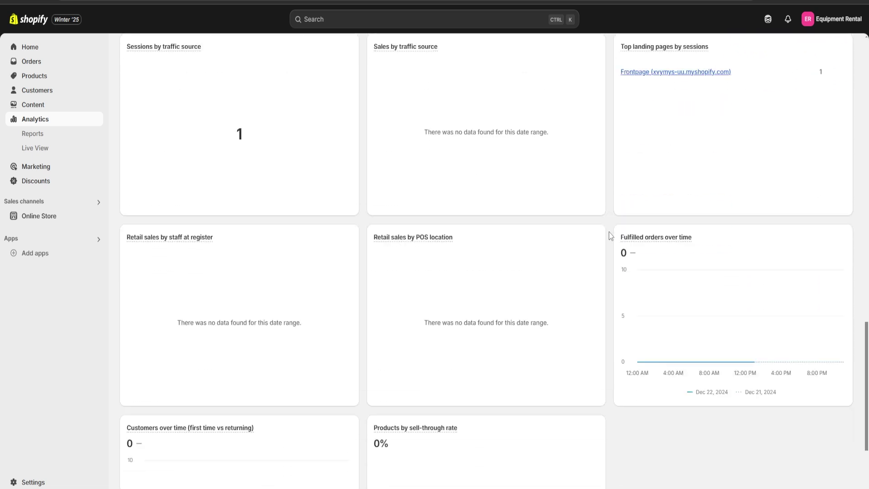
pyautogui.scroll(15, 609, 233)
pyautogui.scroll(6, 610, 231)
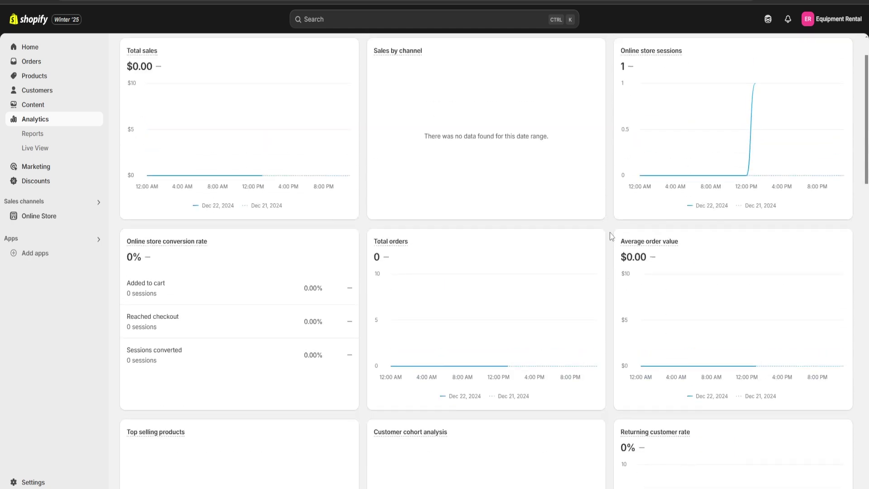
pyautogui.scroll(-2, 367, 168)
pyautogui.scroll(-15, 367, 167)
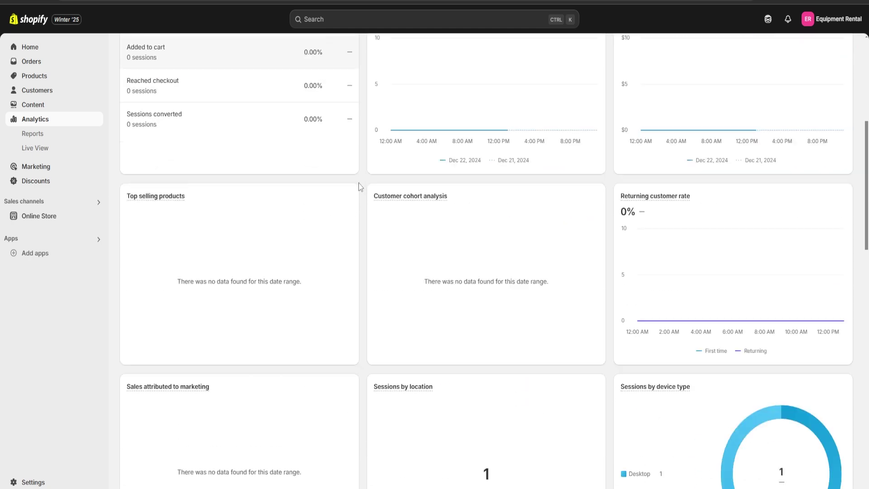
pyautogui.scroll(15, 360, 191)
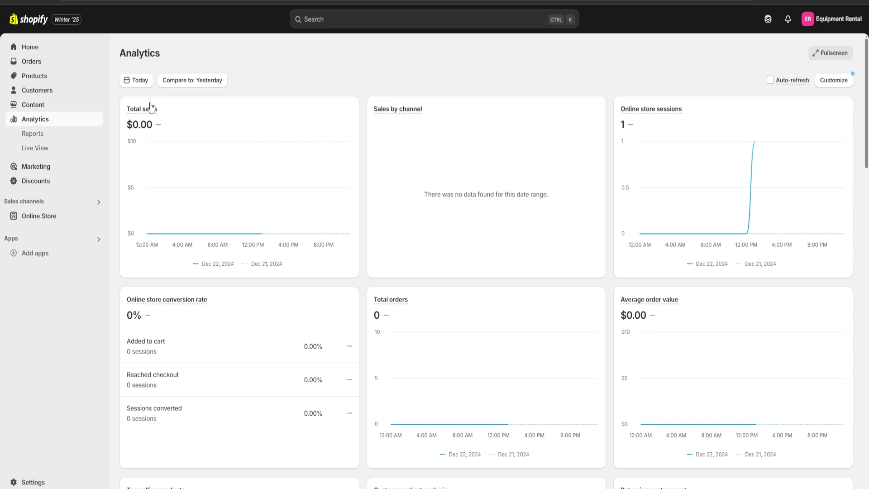
# Step: From Discounts, start a new Amount off products discount
pyautogui.click(44, 183)
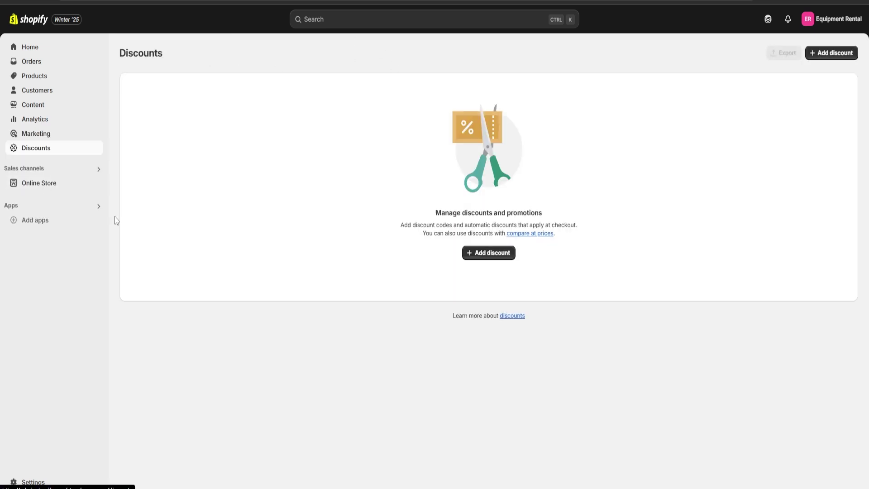
pyautogui.click(488, 255)
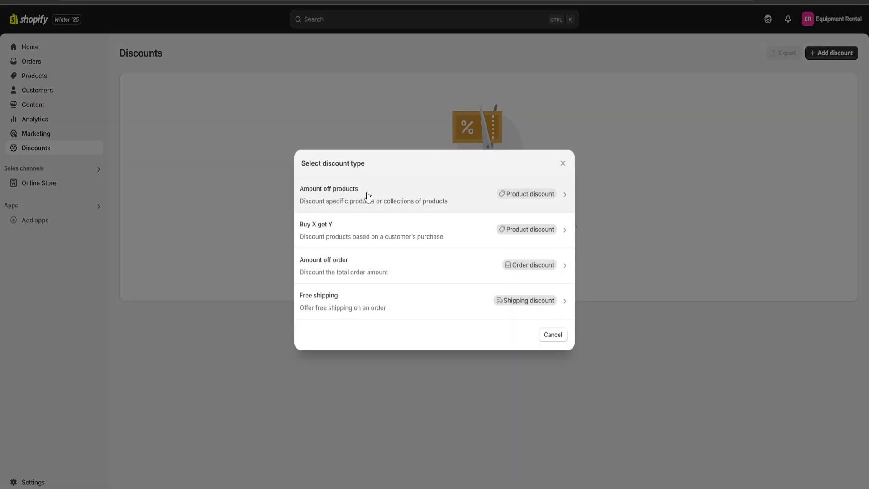
pyautogui.click(368, 195)
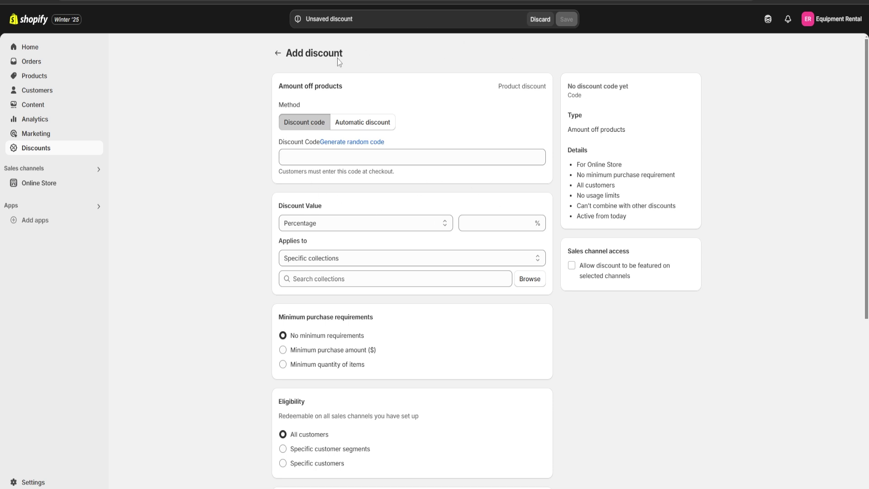
# Step: Give the discount a randomly generated code in place of the typed 'code101'
pyautogui.click(362, 156)
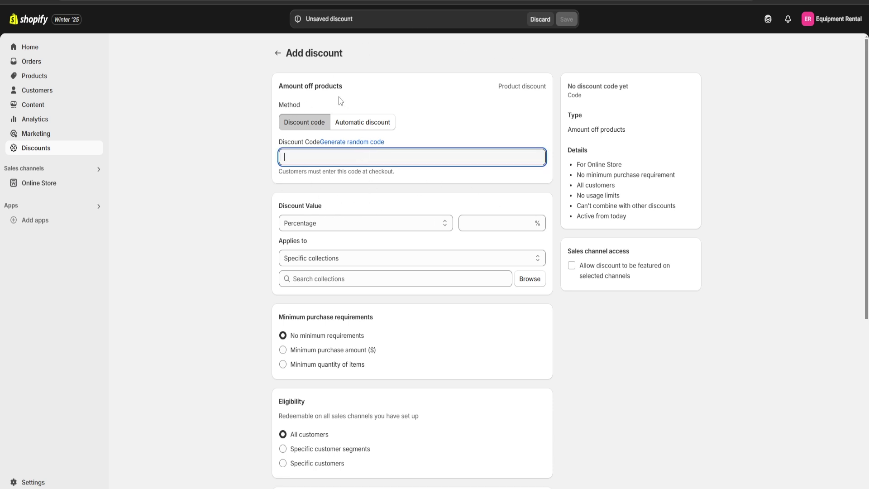
pyautogui.write('co')
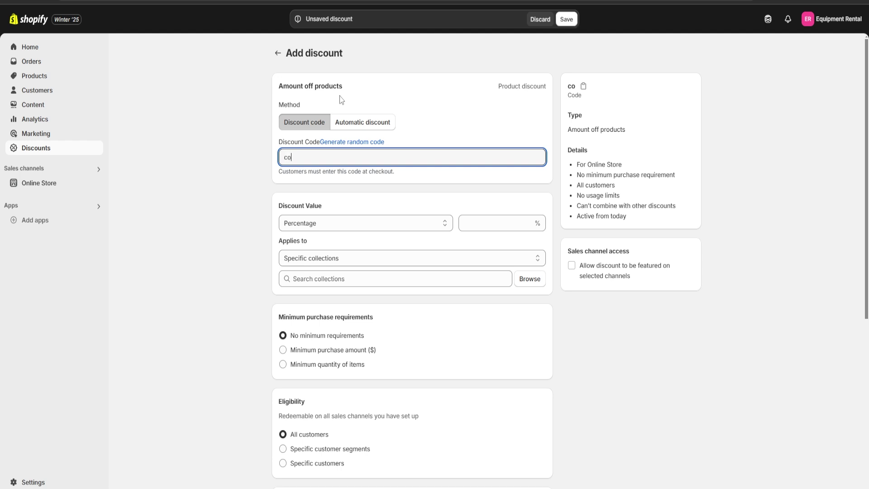
pyautogui.write('de101')
pyautogui.click(419, 102)
pyautogui.click(365, 142)
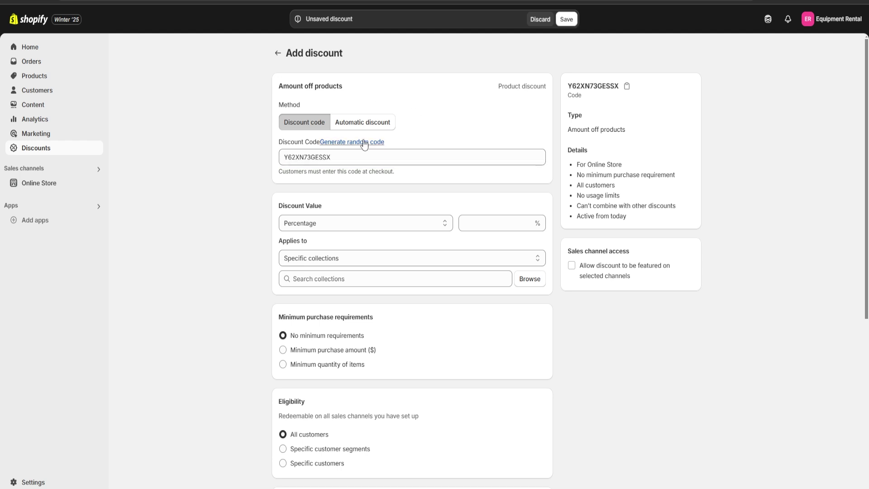
pyautogui.click(367, 157)
pyautogui.click(419, 131)
# Step: Set the discount value to a 10% percentage
pyautogui.scroll(-1, 450, 188)
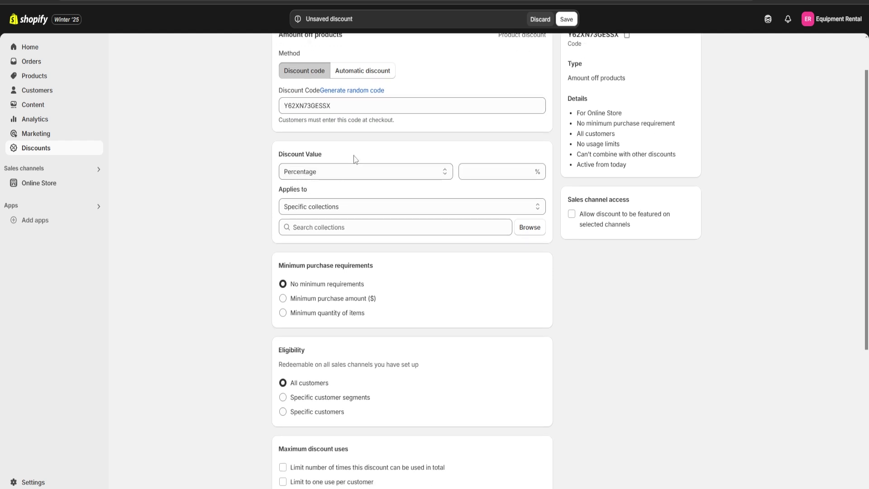
pyautogui.click(347, 174)
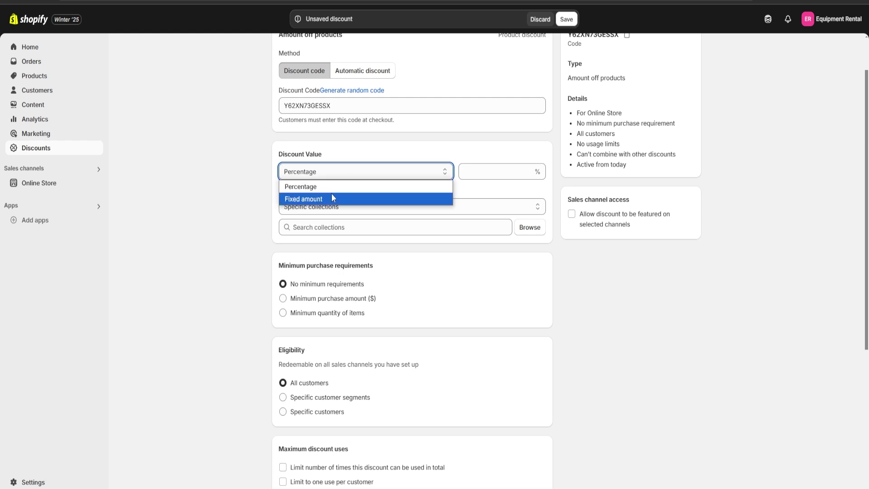
pyautogui.click(328, 192)
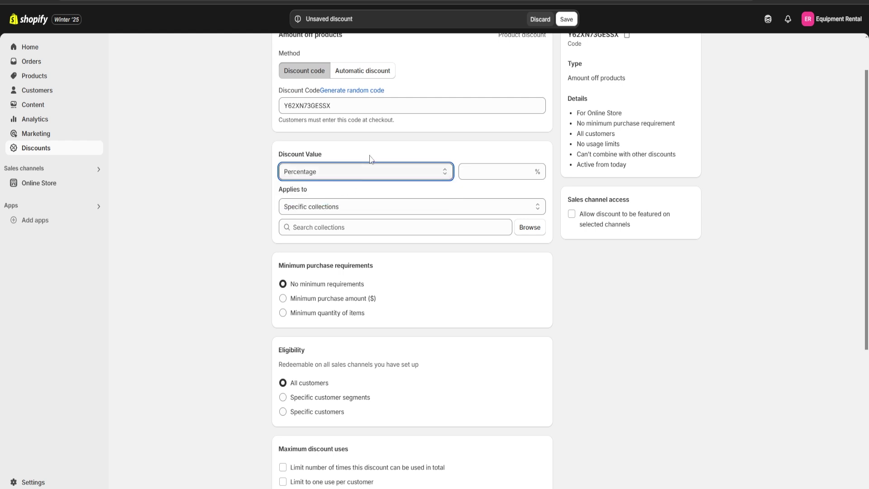
pyautogui.click(485, 171)
pyautogui.write('10')
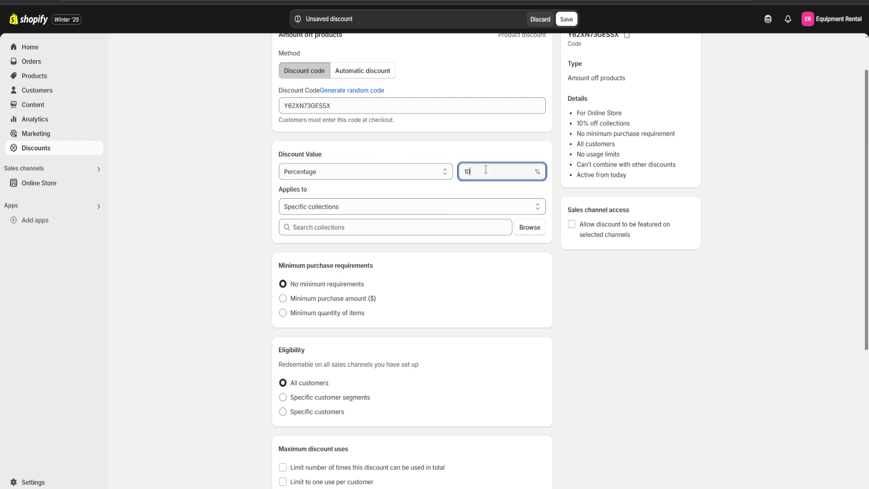
pyautogui.click(492, 156)
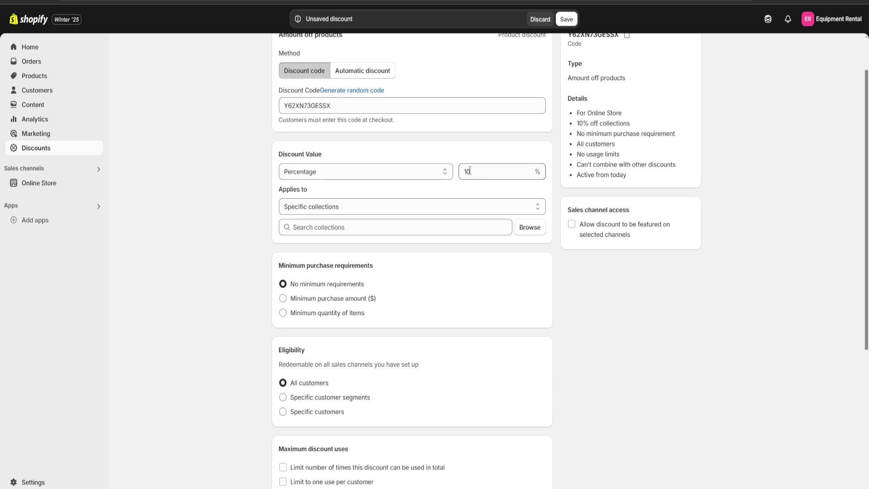
pyautogui.scroll(-1, 469, 143)
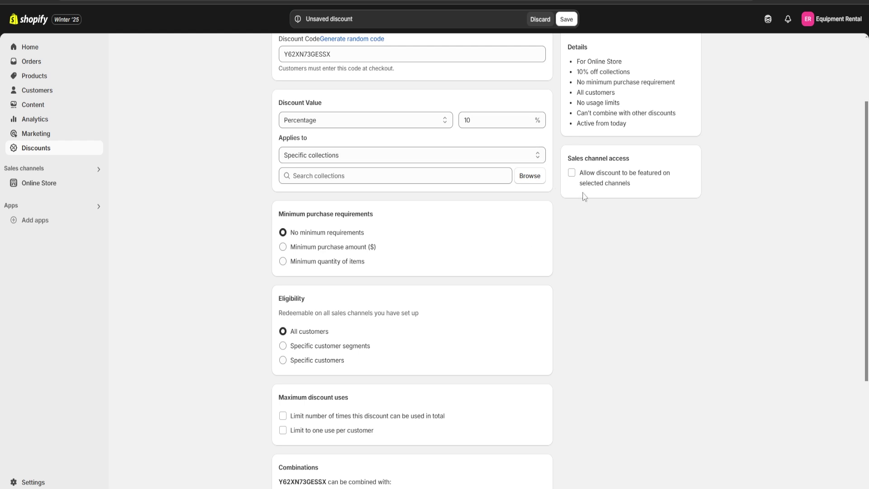
# Step: Apply the discount to the Home page collection of 4 products
pyautogui.click(531, 178)
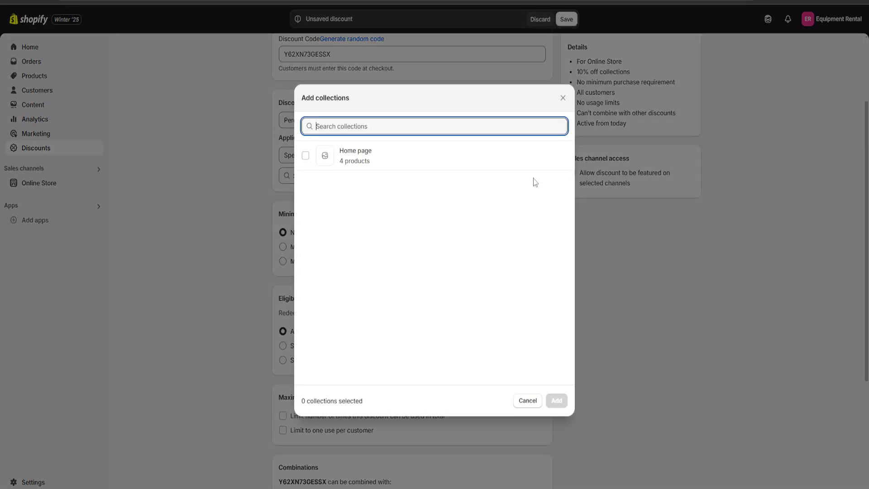
pyautogui.click(305, 157)
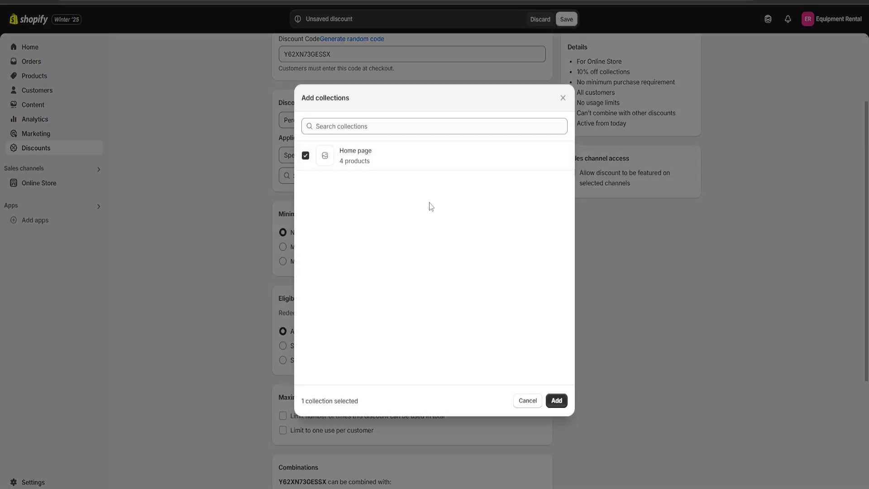
pyautogui.click(556, 401)
pyautogui.scroll(-2, 509, 235)
pyautogui.scroll(-1, 510, 236)
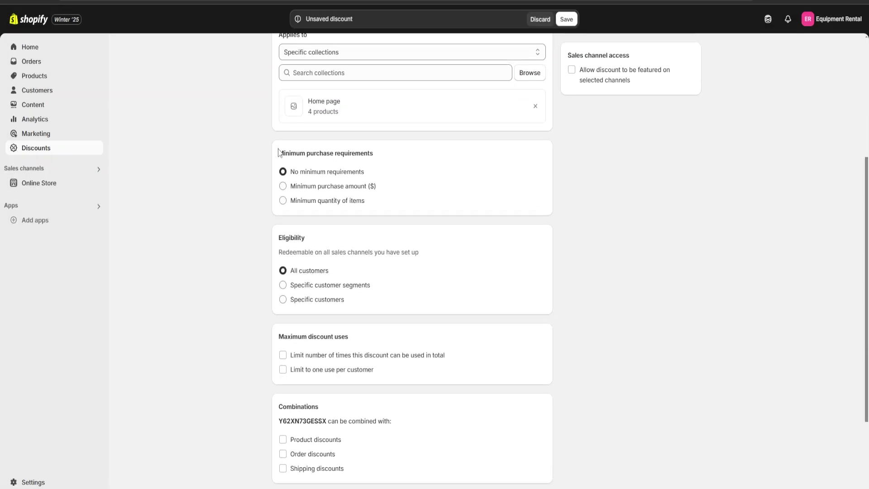
pyautogui.moveTo(278, 152); pyautogui.dragTo(386, 152)
# Step: Read through the Minimum purchase, Eligibility, Maximum discount uses and Combinations sections
pyautogui.click(397, 169)
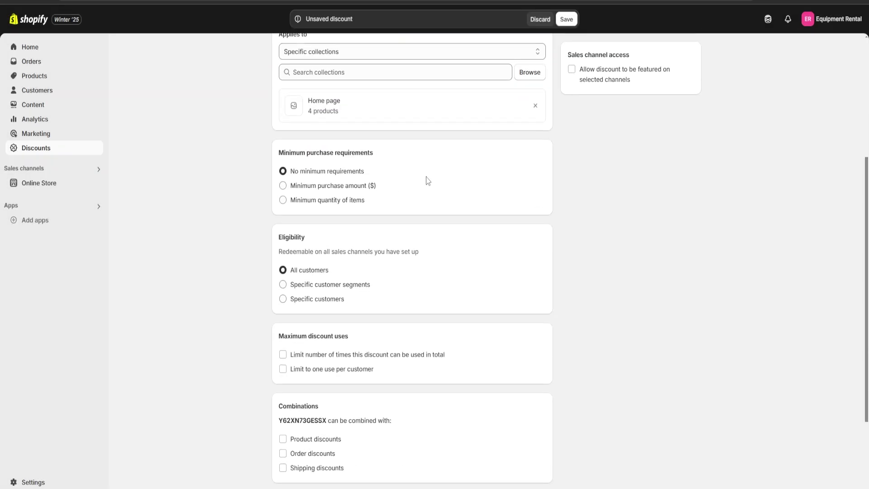
pyautogui.scroll(-1, 428, 181)
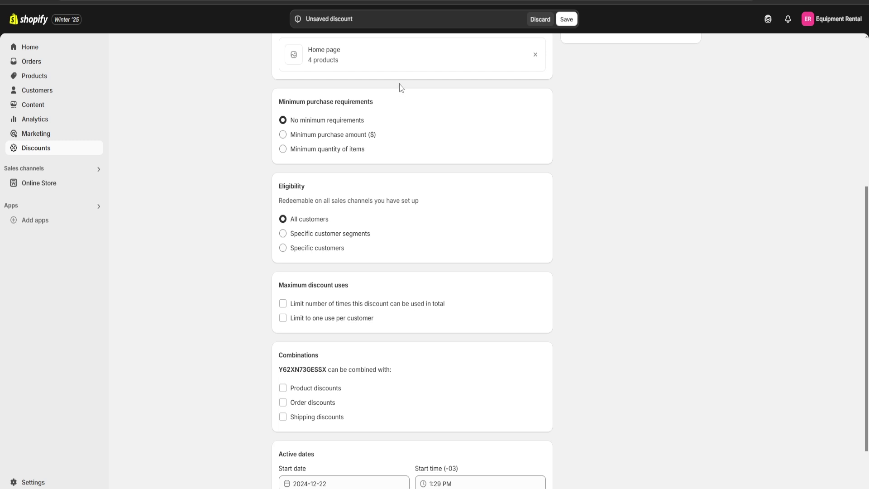
pyautogui.moveTo(278, 102); pyautogui.dragTo(379, 108)
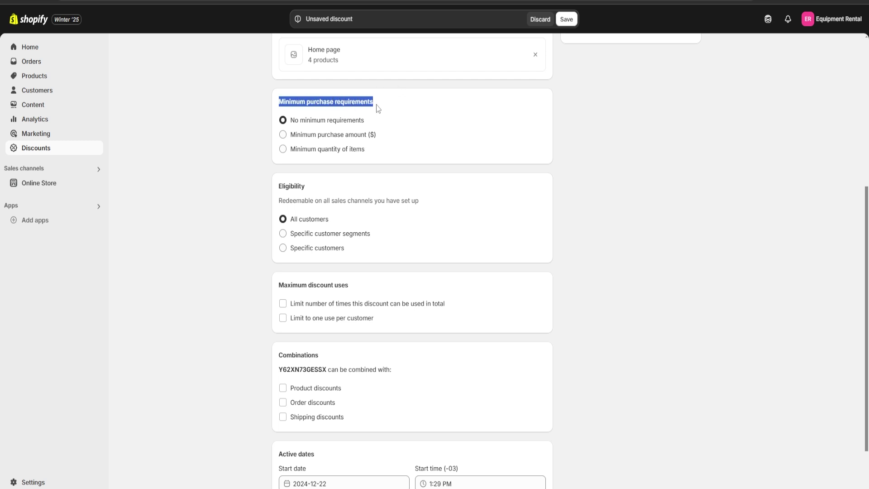
pyautogui.click(385, 109)
pyautogui.scroll(-1, 394, 117)
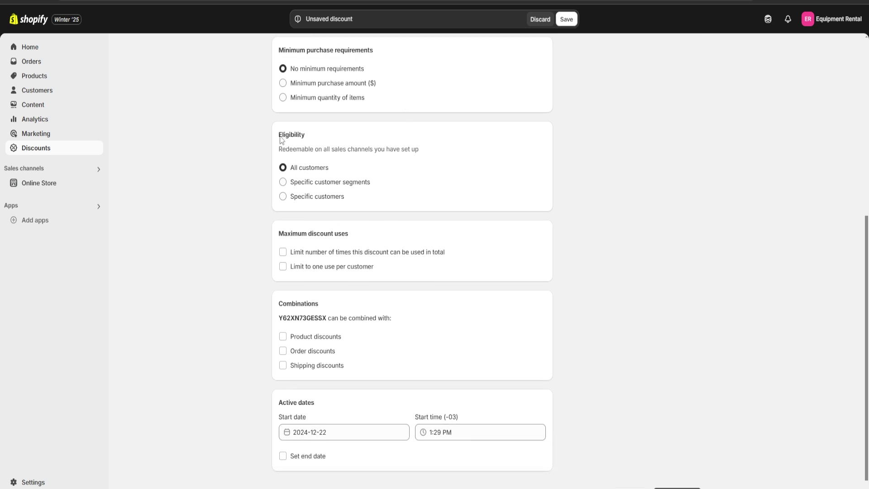
pyautogui.moveTo(279, 135); pyautogui.dragTo(319, 140)
pyautogui.click(351, 140)
pyautogui.scroll(-1, 366, 205)
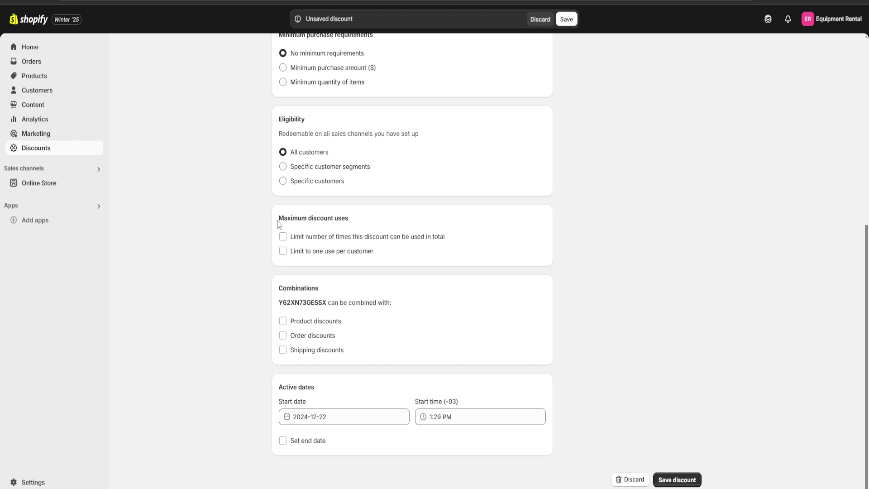
pyautogui.moveTo(278, 221); pyautogui.dragTo(366, 224)
pyautogui.click(369, 223)
pyautogui.moveTo(280, 293); pyautogui.dragTo(343, 291)
pyautogui.click(413, 439)
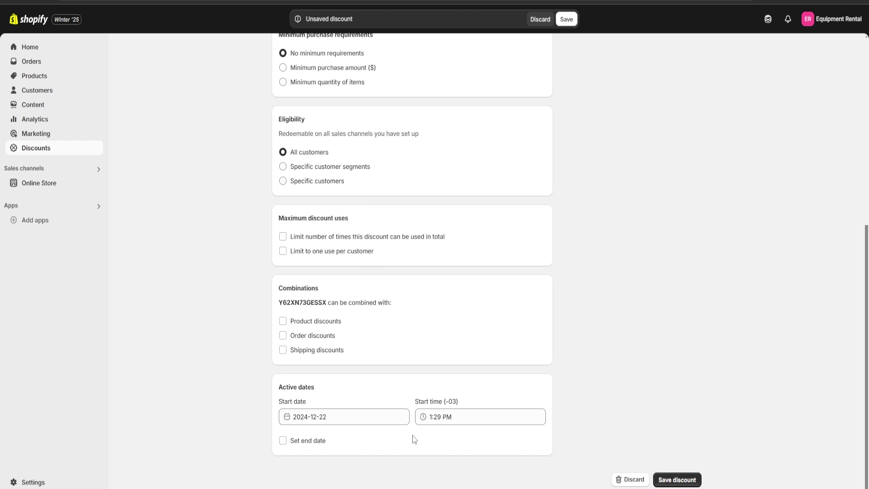
# Step: Set the discount to end on December 29, 2024 and save it
pyautogui.click(283, 440)
pyautogui.scroll(-1, 388, 375)
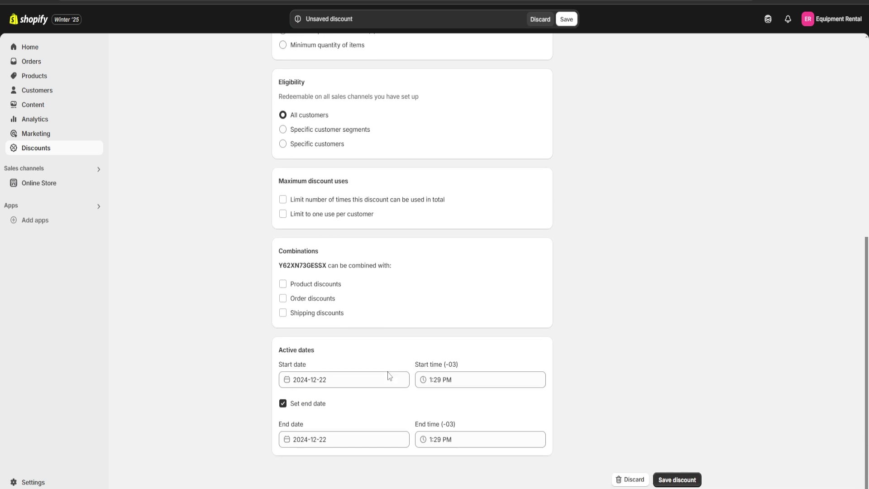
pyautogui.click(341, 437)
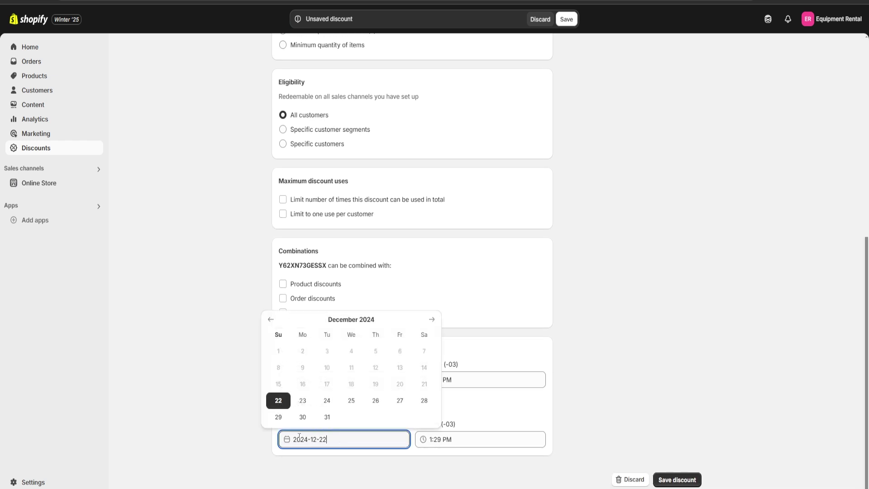
pyautogui.click(279, 417)
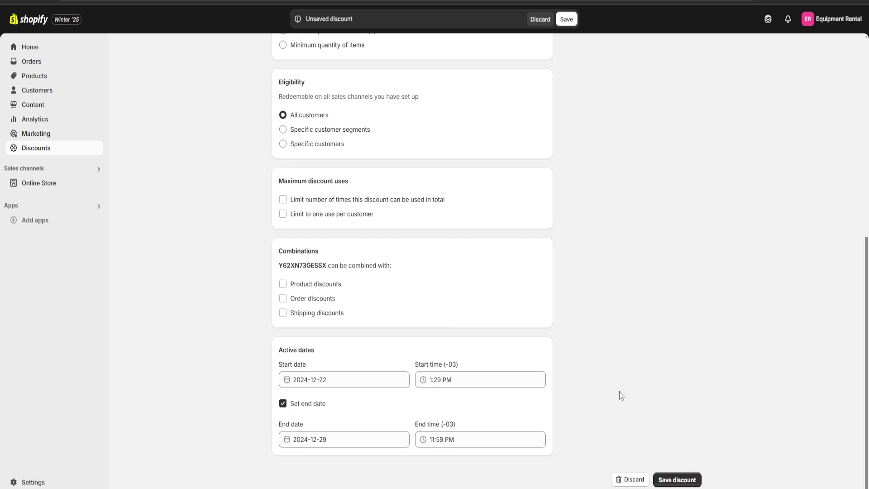
pyautogui.click(677, 480)
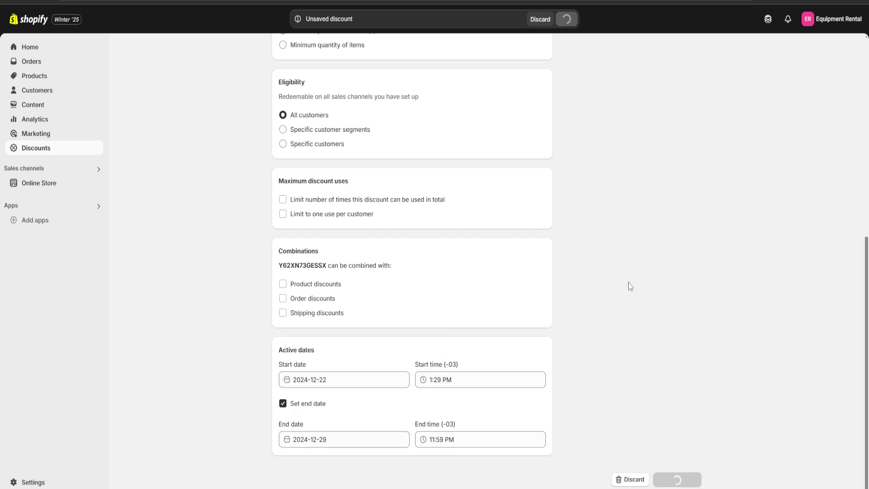